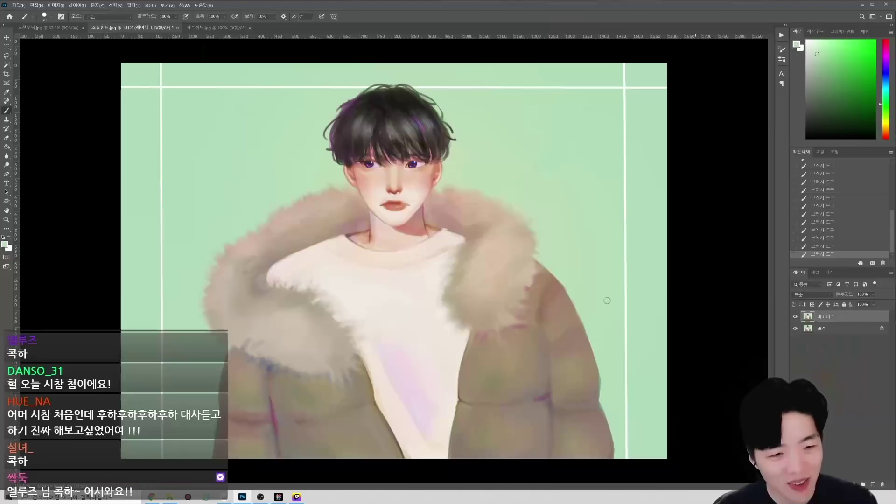
Step: Add a new Multiply layer and paint dark shadow bands above the quilting seams of the jacket's right front panel and right sleeve
key("ctrl+shift+alt+n")
left_click_drag(545, 392, 490, 400)
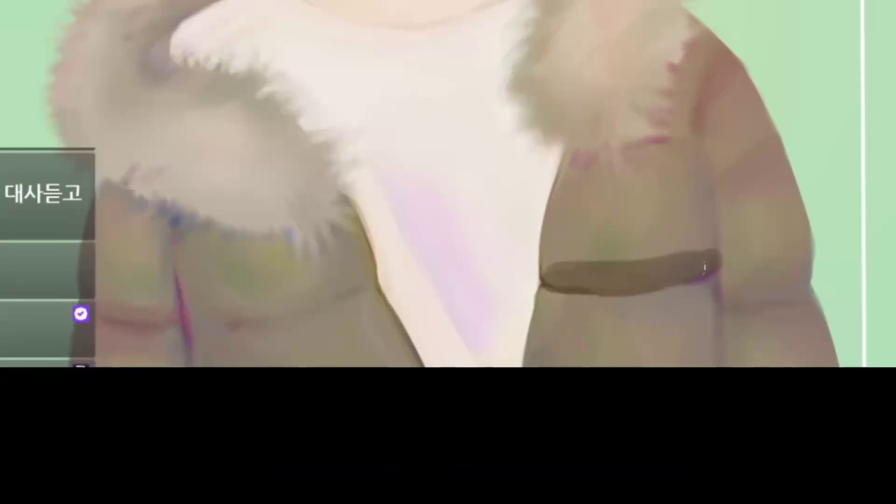
left_click_drag(703, 122, 718, 248)
left_click_drag(729, 215, 810, 296)
left_click_drag(811, 264, 757, 285)
Step: Paint matching dark shadow bands above the quilting seams of the jacket's left front panel and left sleeve
left_click_drag(192, 311, 380, 275)
left_click_drag(182, 263, 210, 299)
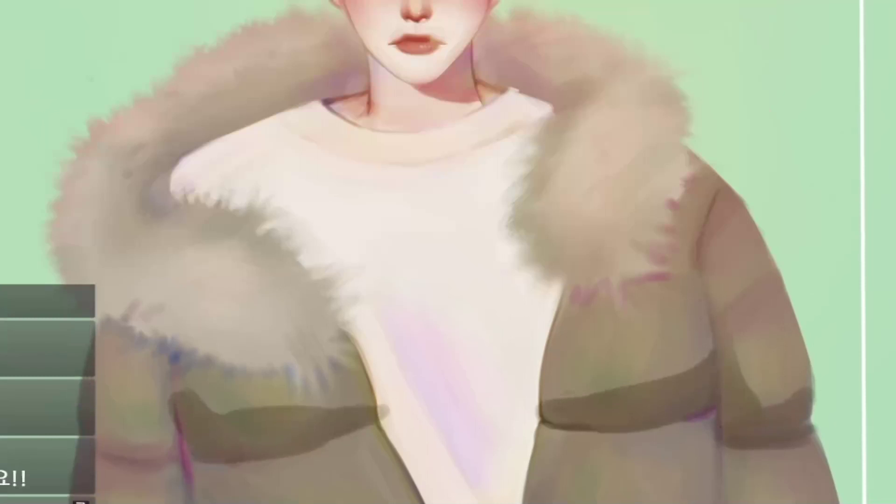
left_click_drag(179, 375, 186, 457)
left_click_drag(165, 460, 99, 449)
left_click_drag(99, 418, 173, 427)
Step: Darken the armhole seam of the right sleeve and the area under the fur on the left sleeve
left_click_drag(714, 184, 698, 259)
left_click_drag(100, 327, 175, 357)
mouse_move(696, 219)
left_mouse_down()
mouse_move(713, 170)
mouse_move(693, 229)
left_mouse_up()
left_click_drag(693, 219, 695, 267)
Step: Soften the upper edges of the jacket's shadow bands with the Eraser so they fade into the quilted panels
left_click_drag(553, 397, 719, 347)
left_click_drag(184, 385, 301, 408)
left_click_drag(534, 329, 677, 312)
left_click_drag(686, 281, 684, 333)
mouse_move(280, 333)
left_mouse_down()
mouse_move(443, 323)
mouse_move(369, 327)
left_mouse_up()
left_click_drag(395, 323, 450, 319)
left_click_drag(534, 323, 609, 320)
left_click_drag(608, 319, 688, 299)
left_click_drag(703, 189, 722, 228)
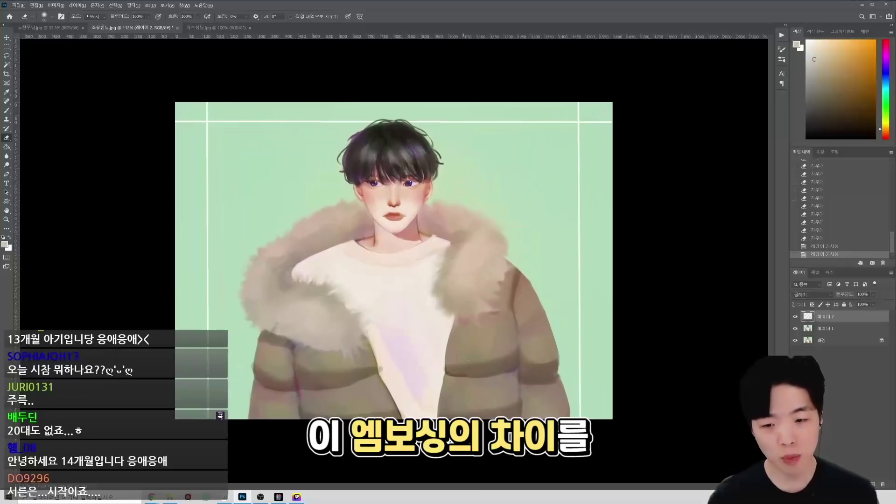
Step: Refine the shadow on the right front panel with a larger brush and blend it with the Eraser
left_click(446, 346)
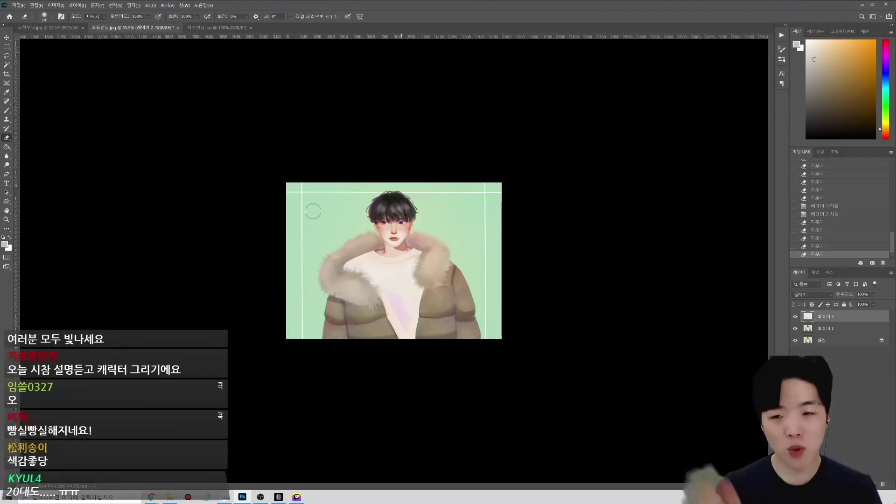
left_click_drag(394, 296, 488, 299)
key("b")
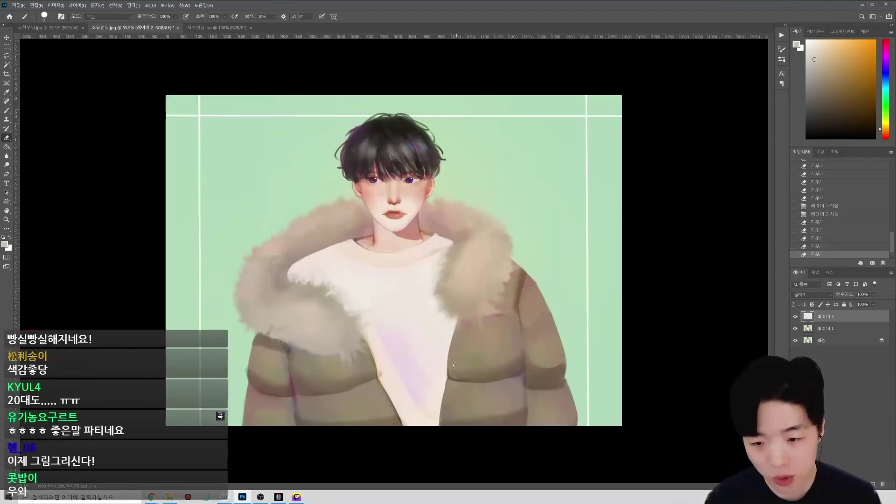
key("bracketright")
key("bracketright")
key("bracketright")
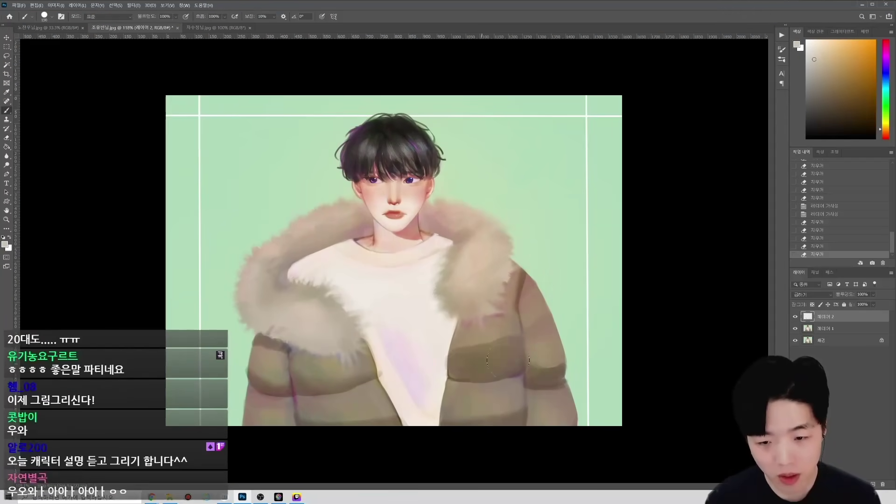
key("e")
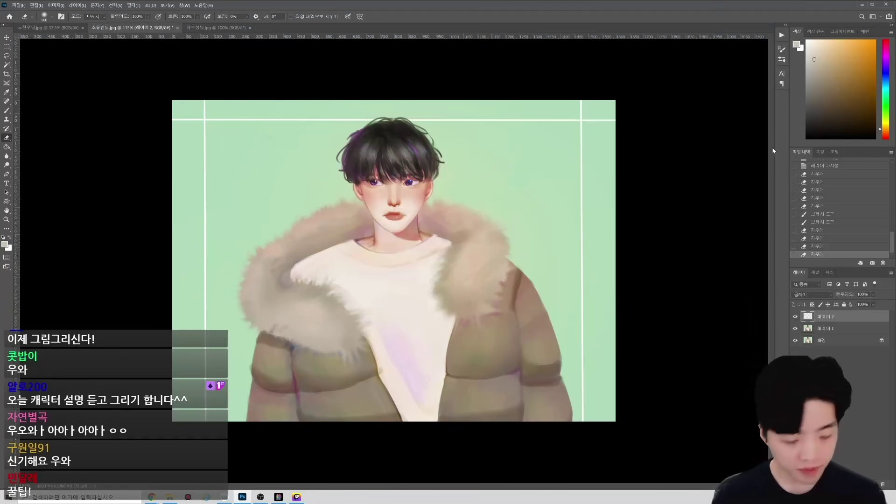
Step: On a new layer, sample the jacket colour, pick a greyer brown, and paint the top of the lower right front panel, softening its edge
key("ctrl+shift+alt+n")
left_click_drag(356, 371, 374, 366)
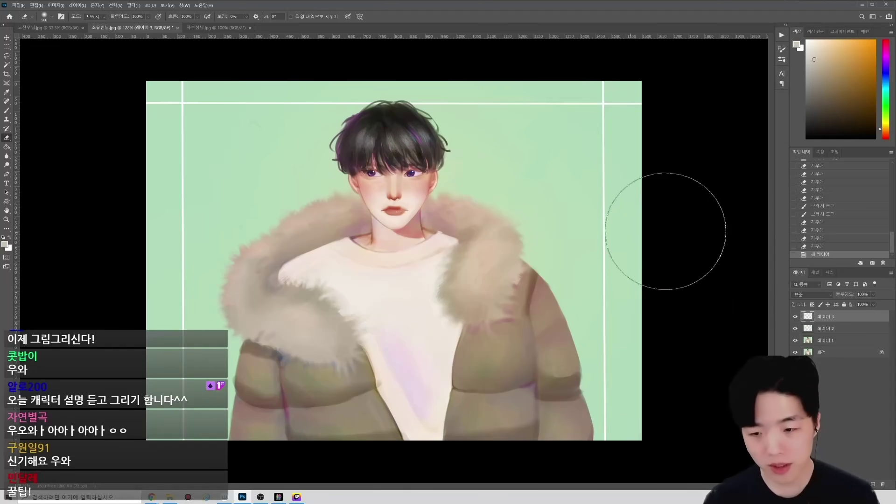
key("b")
left_click(508, 396, "alt")
left_click(818, 74)
key("bracketleft")
key("bracketleft")
key("bracketleft")
key("bracketleft")
left_click_drag(506, 401, 468, 402)
mouse_move(480, 399)
left_mouse_down()
mouse_move(461, 400)
mouse_move(514, 399)
left_mouse_up()
mouse_move(518, 398)
left_mouse_down()
mouse_move(505, 405)
mouse_move(526, 396)
left_mouse_up()
left_click_drag(528, 397, 517, 399)
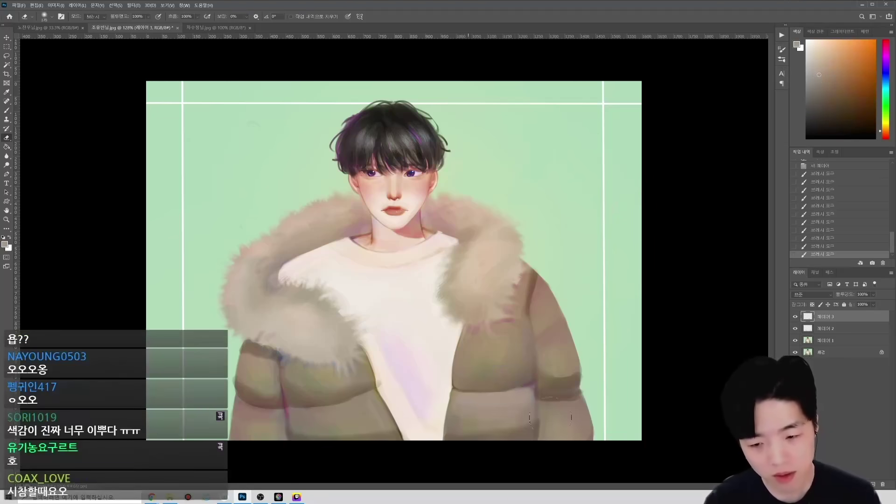
key("e")
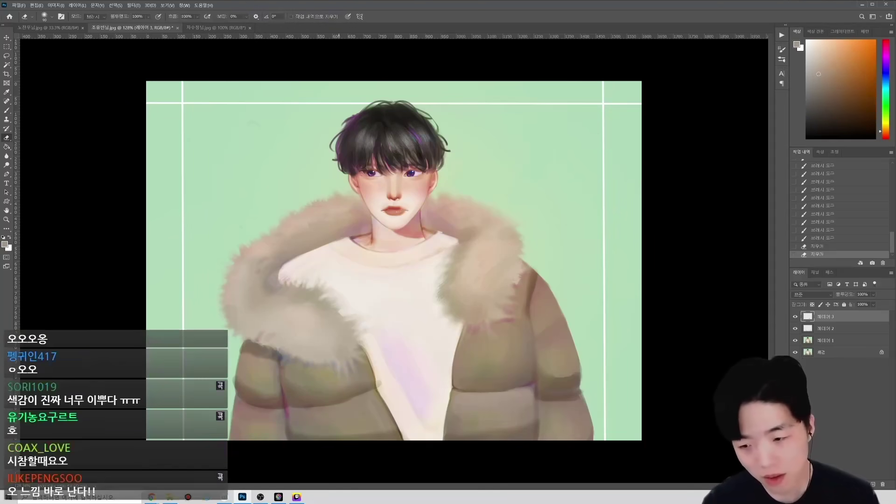
Step: Paint the same grey-brown along the top of the lower left front panel and soften it with the Eraser
key("b")
mouse_move(303, 414)
left_mouse_down()
mouse_move(357, 400)
mouse_move(324, 415)
left_mouse_up()
left_click_drag(321, 404, 363, 395)
mouse_move(309, 423)
left_mouse_down()
mouse_move(362, 414)
mouse_move(343, 421)
left_mouse_up()
key("e")
Step: Paint the grey-brown tone below the quilting seams of both sleeves with a larger brush
key("b")
key("bracketright")
mouse_move(240, 406)
left_mouse_down()
mouse_move(282, 416)
mouse_move(250, 424)
left_mouse_up()
left_click_drag(548, 406, 569, 406)
left_click_drag(549, 411, 610, 395)
key("e")
Step: Brush the grey-brown tone over the upper front panel on the right and blend it with the Eraser
mouse_move(465, 225)
left_mouse_down()
mouse_move(412, 229)
mouse_move(490, 250)
mouse_move(524, 248)
left_mouse_up()
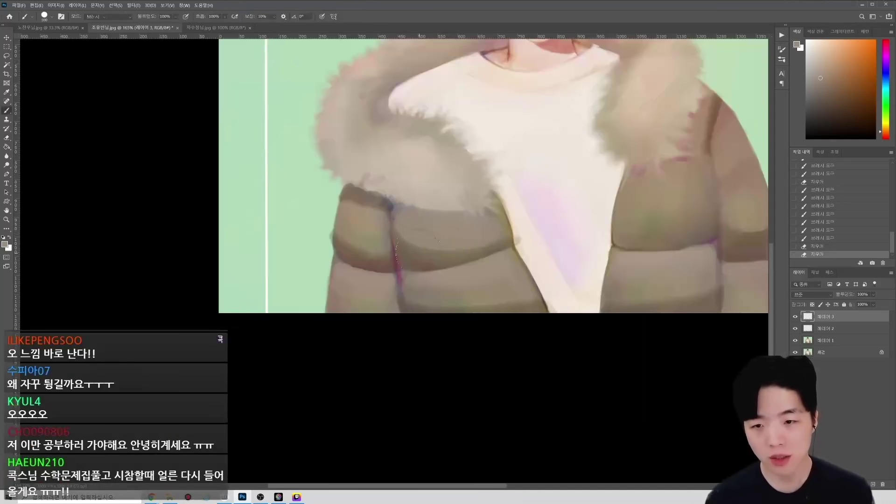
key("e")
key("b")
mouse_move(630, 204)
left_mouse_down()
mouse_move(690, 193)
mouse_move(694, 210)
left_mouse_up()
key("e")
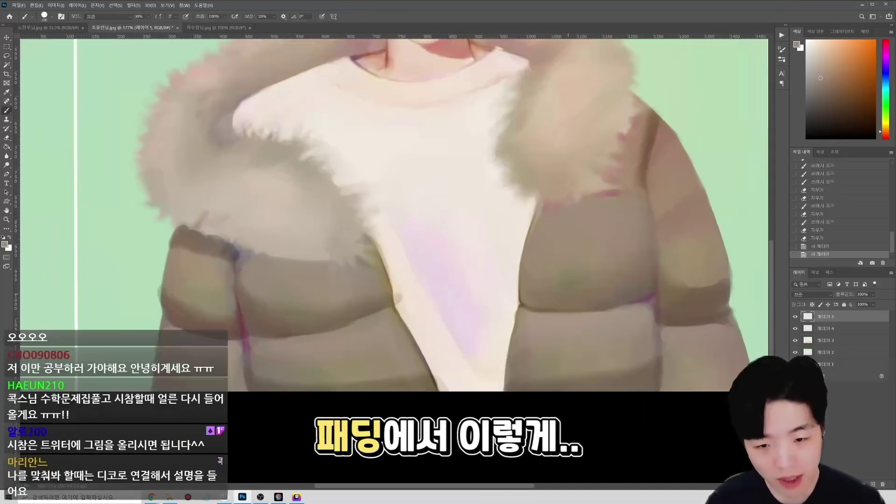
Step: Sample a dark brown from the seam and paint short crease marks just below the seams of both front panels
left_click(578, 314, "alt")
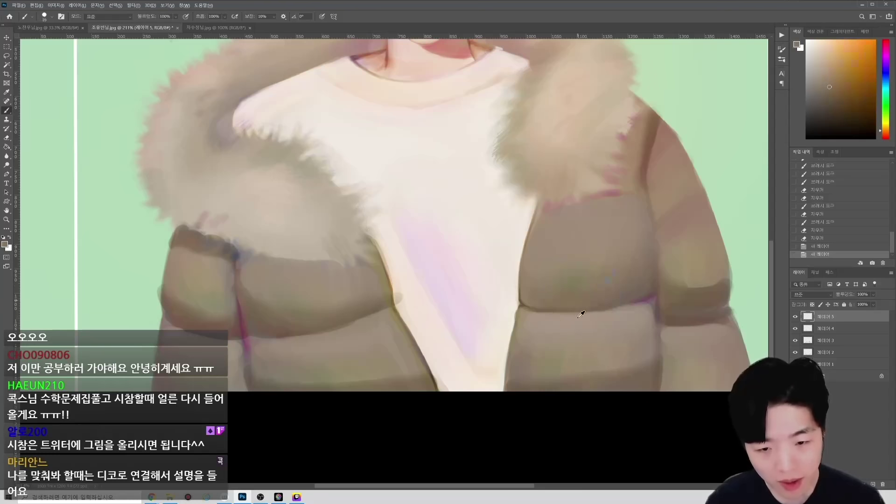
left_click_drag(612, 310, 620, 321)
key("]")
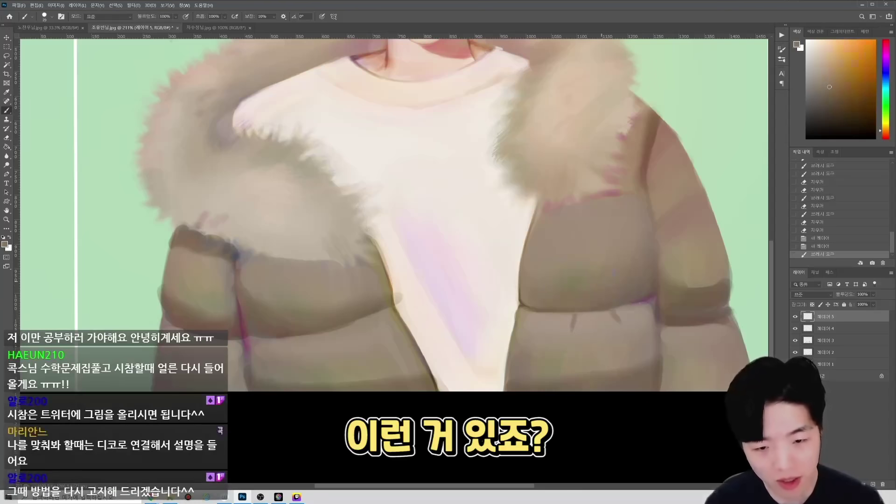
left_click_drag(300, 337, 300, 353)
left_click_drag(354, 322, 369, 342)
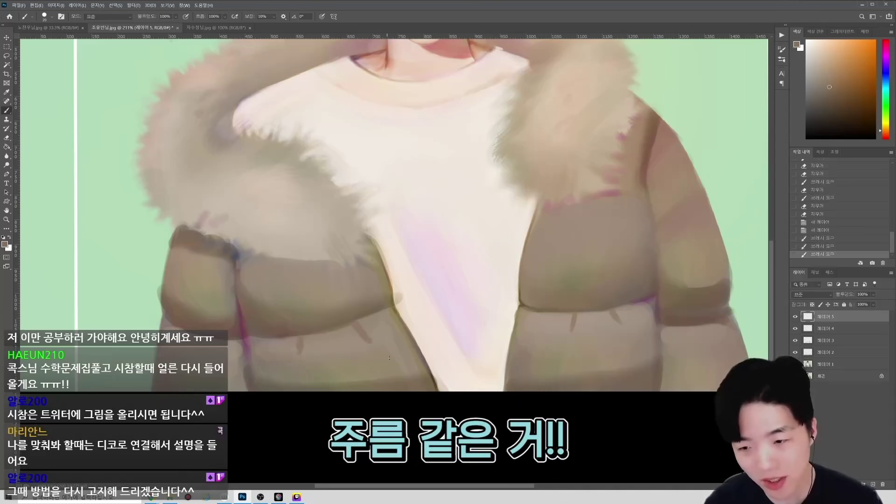
Step: Sample a lighter jacket tone and paint short light fold marks above the seam of the left front panel
left_click(355, 311, "alt")
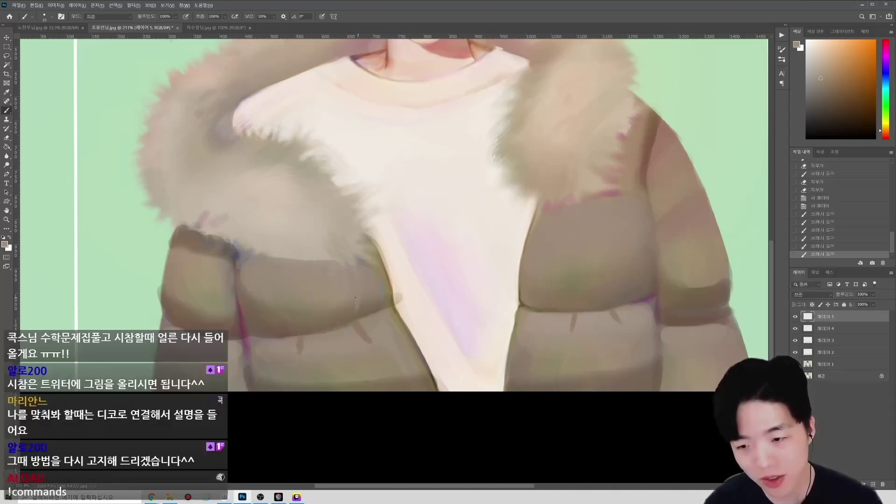
left_click_drag(356, 297, 358, 312)
left_click_drag(354, 300, 358, 314)
key("]")
key("]")
left_click_drag(282, 318, 297, 330)
Step: Paint light fold marks above the right front panel's seam and touch up the crease below it with a sampled colour
key("]")
left_click_drag(580, 294, 577, 306)
mouse_move(635, 283)
left_mouse_down()
mouse_move(615, 302)
mouse_move(627, 329)
left_mouse_up()
left_click(613, 319, "alt")
left_click_drag(571, 318, 567, 332)
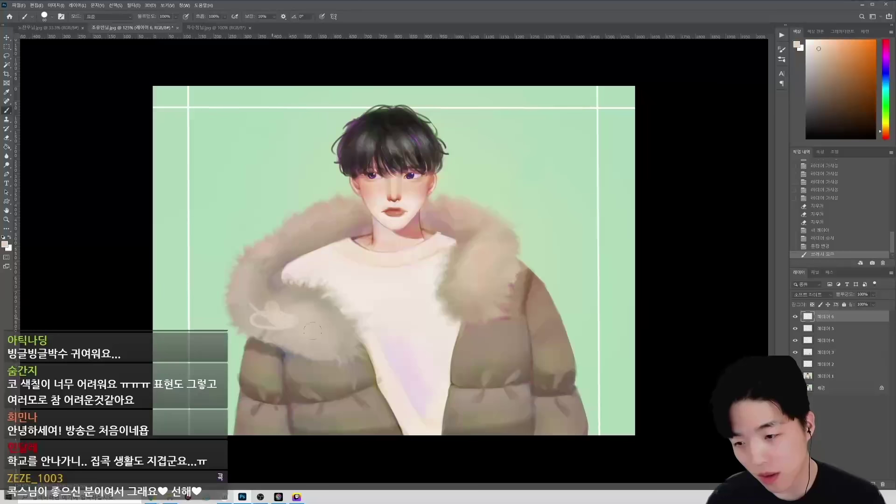
Step: On the Soft Light layer, paint pale beige highlights over the whole fur collar, using a smaller brush for the lower left fur
mouse_move(313, 331)
left_mouse_down()
mouse_move(333, 331)
mouse_move(328, 351)
mouse_move(351, 330)
mouse_move(359, 341)
mouse_move(330, 302)
mouse_move(254, 318)
mouse_move(241, 291)
mouse_move(250, 258)
mouse_move(269, 286)
left_mouse_up()
mouse_move(289, 246)
left_mouse_down()
mouse_move(259, 258)
mouse_move(316, 214)
mouse_move(367, 206)
left_mouse_up()
mouse_move(430, 210)
left_mouse_down()
mouse_move(464, 218)
mouse_move(422, 214)
left_mouse_up()
mouse_move(491, 231)
left_mouse_down()
mouse_move(509, 274)
mouse_move(495, 290)
mouse_move(465, 231)
mouse_move(486, 297)
mouse_move(455, 302)
left_mouse_up()
key("bracketleft")
key("bracketleft")
key("bracketleft")
mouse_move(281, 311)
left_mouse_down()
mouse_move(299, 309)
mouse_move(322, 333)
left_mouse_up()
key("bracketleft")
key("bracketleft")
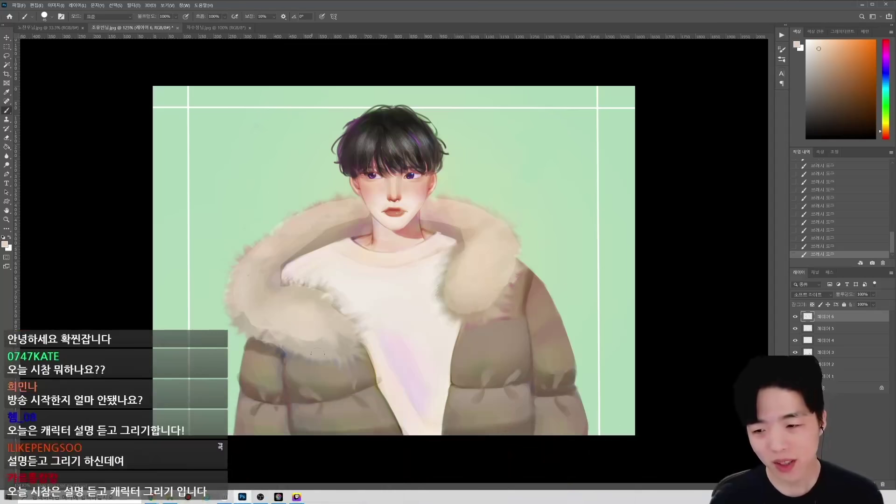
Step: Blend the highlight along the inner edge of the right fur collar with a much larger brush
key("e")
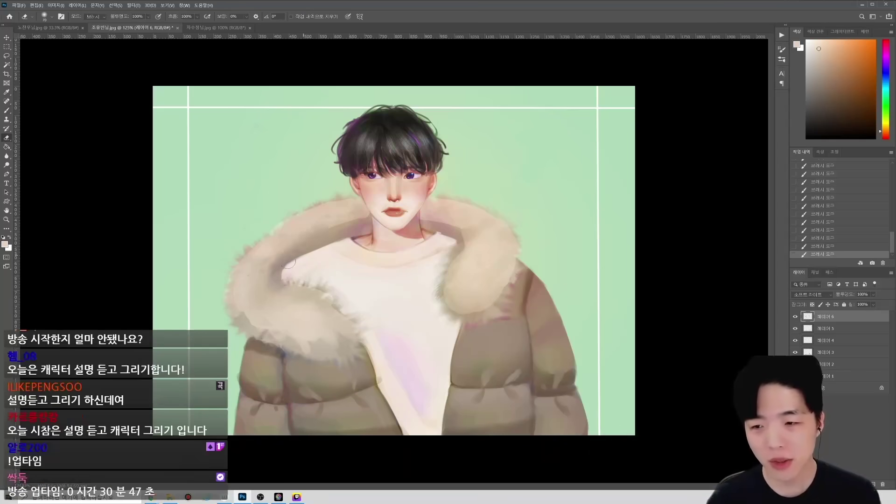
key("b")
key("bracketright")
key("bracketright")
key("bracketright")
key("bracketright")
key("bracketright")
key("bracketright")
key("bracketright")
key("bracketright")
key("bracketright")
key("bracketright")
left_click_drag(451, 266, 449, 315)
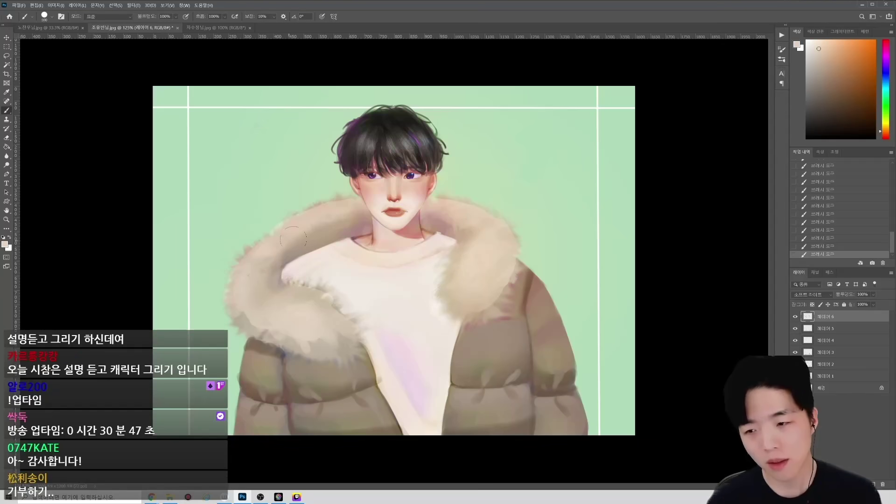
Step: Adjust the brush size and soften the fur collar's highlights with the Eraser
key("bracketleft")
key("bracketleft")
key("e")
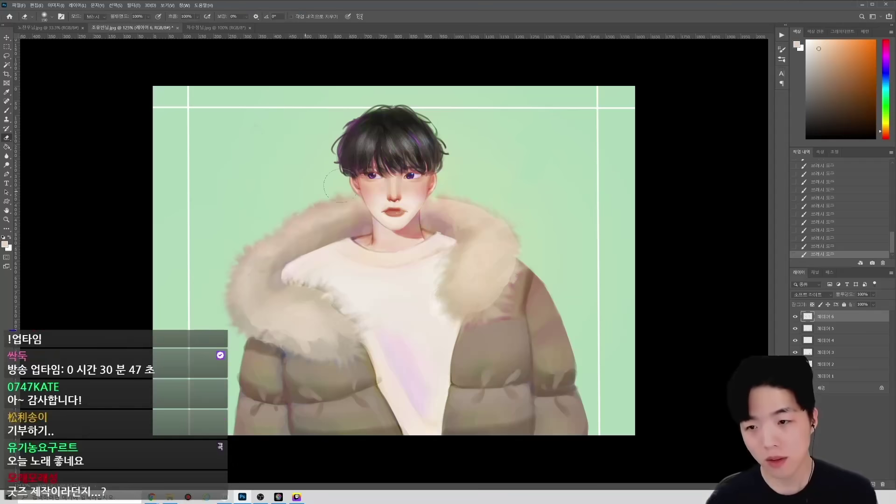
key("bracketright")
key("bracketleft")
key("bracketleft")
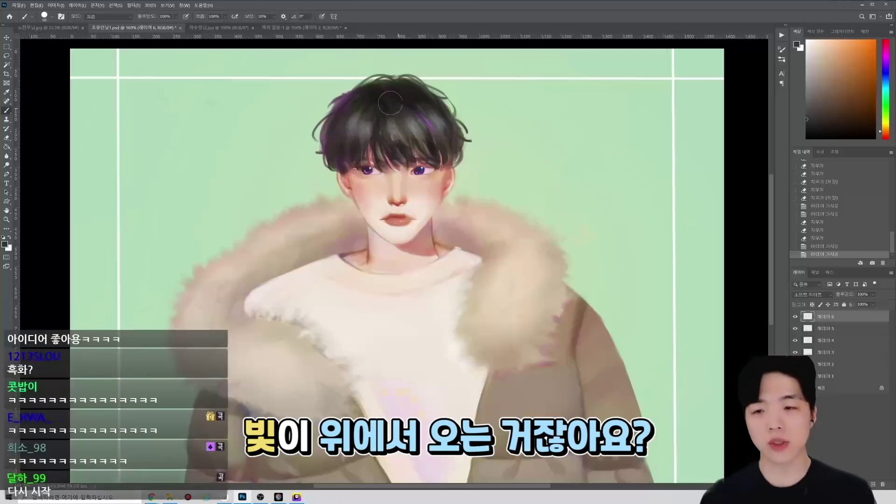
key("]")
left_click_drag(369, 94, 410, 94)
key("ctrl+z")
Step: Select 레이어 6 and brush a soft grey light over the crown of the hair
left_click(839, 329)
left_click(843, 318)
mouse_move(393, 100)
left_mouse_down()
mouse_move(373, 107)
mouse_move(383, 111)
left_mouse_up()
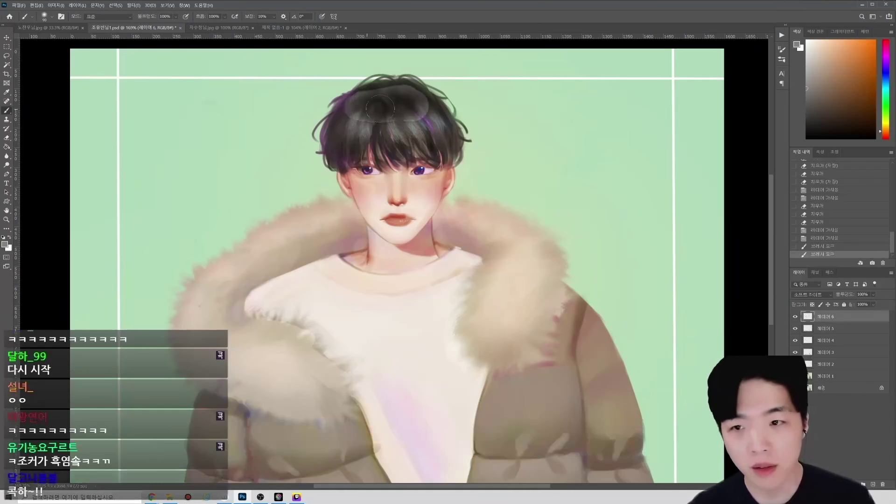
mouse_move(374, 98)
left_mouse_down()
mouse_move(419, 99)
mouse_move(354, 115)
left_mouse_up()
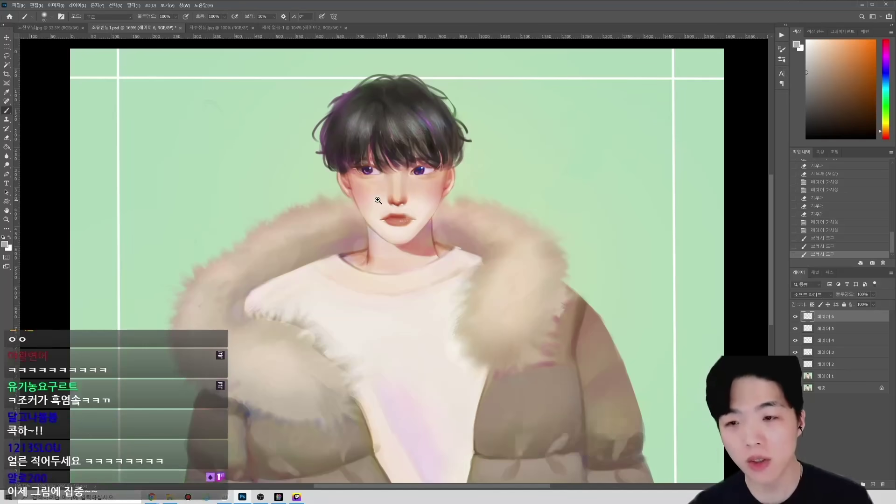
Step: Add a new layer in Multiply (곱하기) mode, brush shading over the hair, and undo the accidental layer move
left_click_drag(382, 200, 366, 179)
key("ctrl+shift+alt+n")
left_click(824, 300)
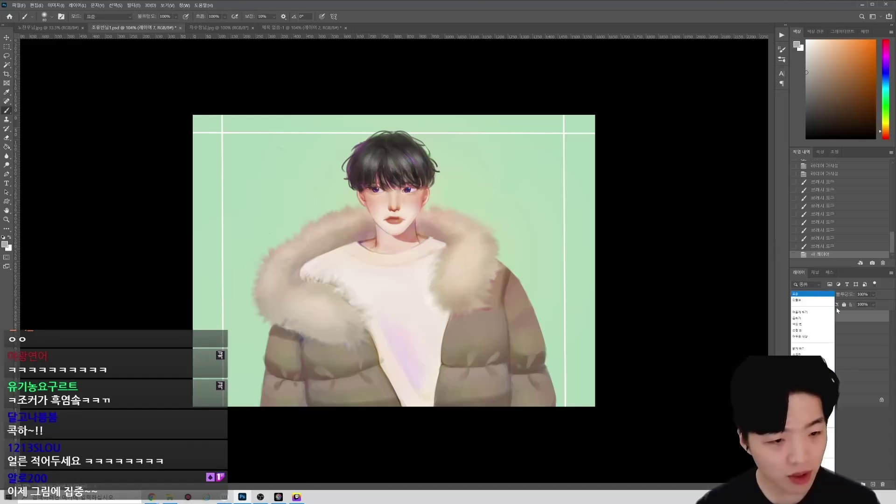
left_click(812, 329)
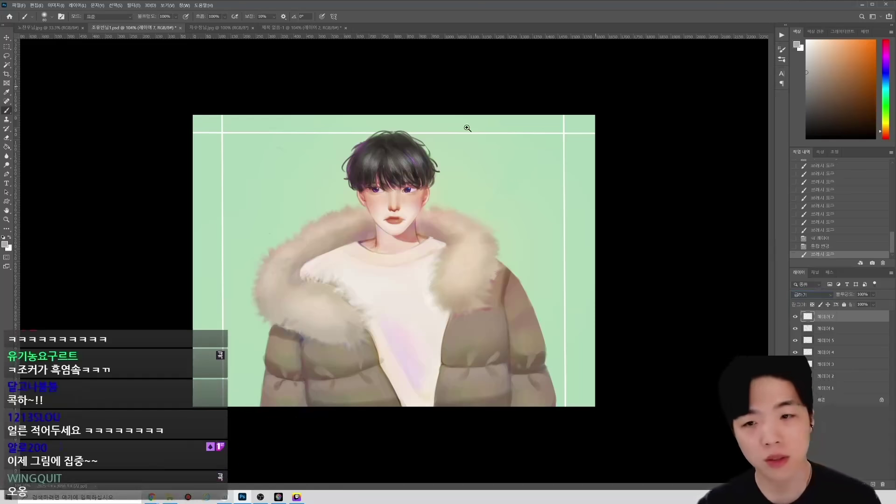
left_click_drag(370, 155, 390, 150)
left_click_drag(340, 177, 338, 206)
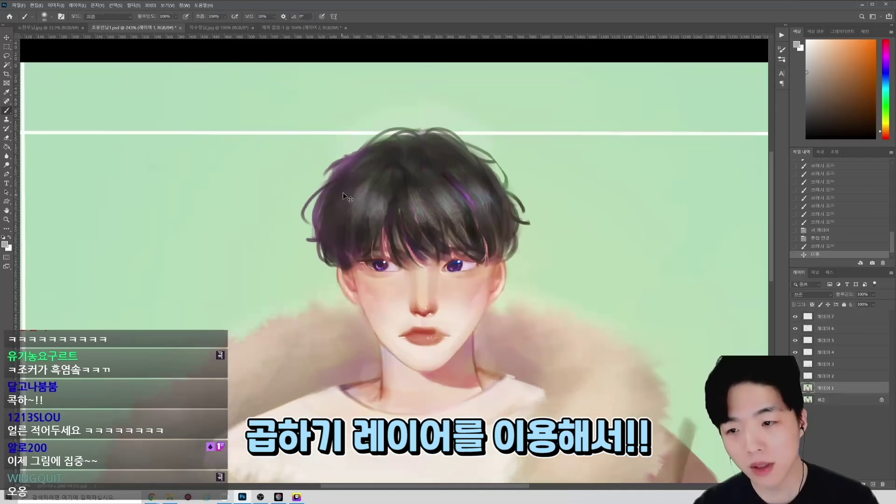
key("ctrl+z")
Step: Enlarge the brush and deepen the Multiply shading on the fringe and under the chin
key("bracketright")
key("bracketright")
mouse_move(407, 198)
left_mouse_down()
mouse_move(429, 205)
mouse_move(498, 193)
mouse_move(401, 198)
mouse_move(348, 181)
mouse_move(351, 194)
mouse_move(411, 209)
left_mouse_up()
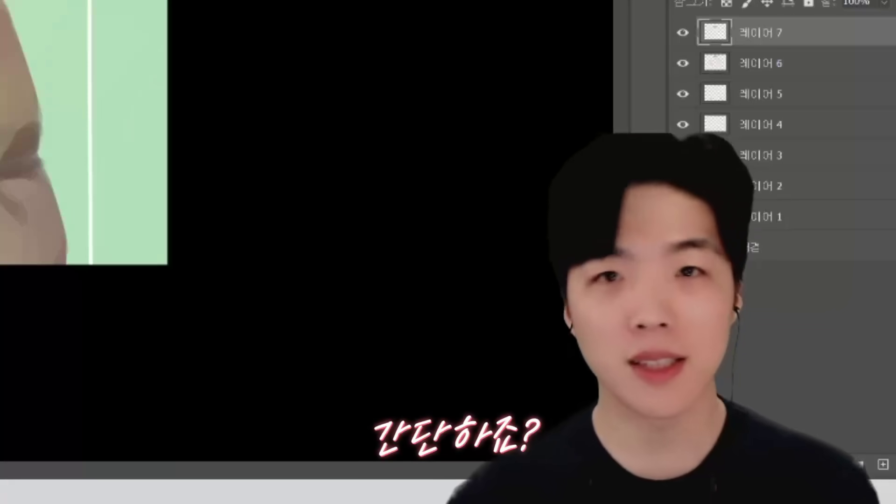
mouse_move(371, 220)
left_mouse_down()
mouse_move(373, 254)
mouse_move(377, 231)
left_mouse_up()
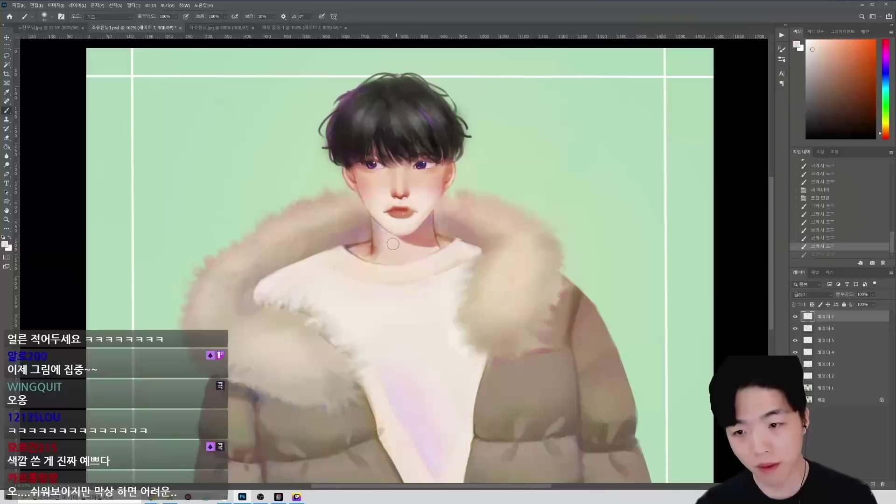
Step: Paint broad soft shading down the white shirt along the left jacket opening with an enlarged brush
key("bracketright")
key("bracketright")
key("bracketright")
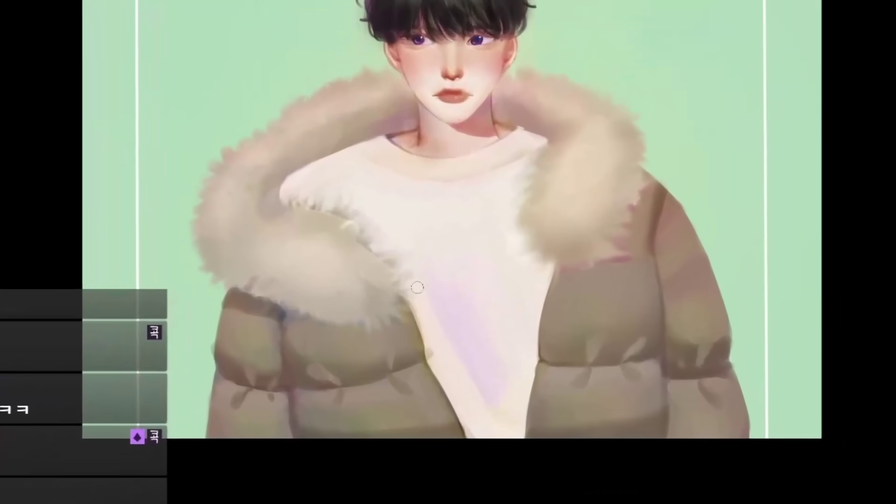
mouse_move(401, 315)
left_mouse_down()
mouse_move(411, 344)
mouse_move(443, 357)
left_mouse_up()
left_click_drag(442, 327, 498, 456)
key("bracketright")
key("bracketright")
left_click_drag(436, 306, 502, 429)
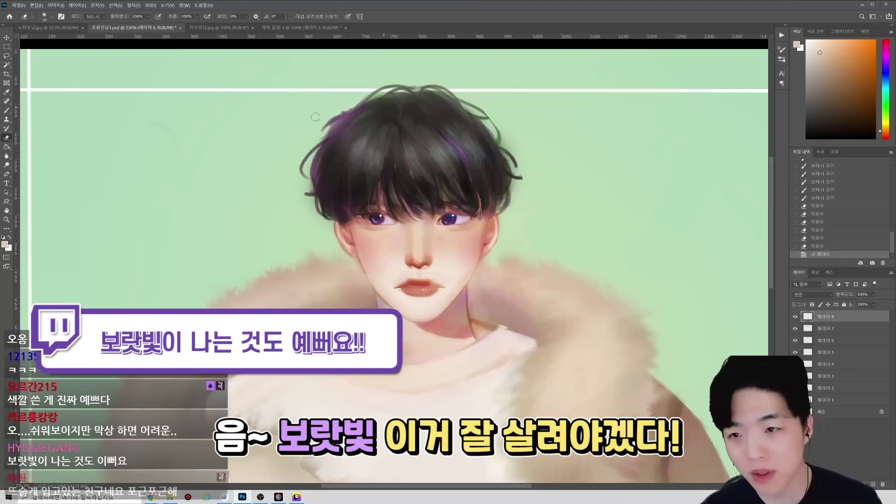
Step: Brush sampled dark and grey tones into the middle of the fringe to strengthen the contrast between hair strands
left_click(343, 246)
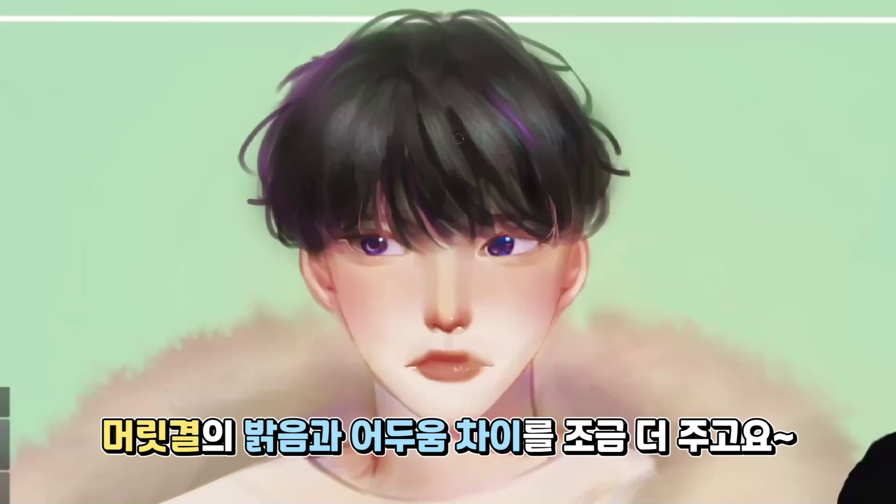
left_click_drag(452, 100, 488, 153)
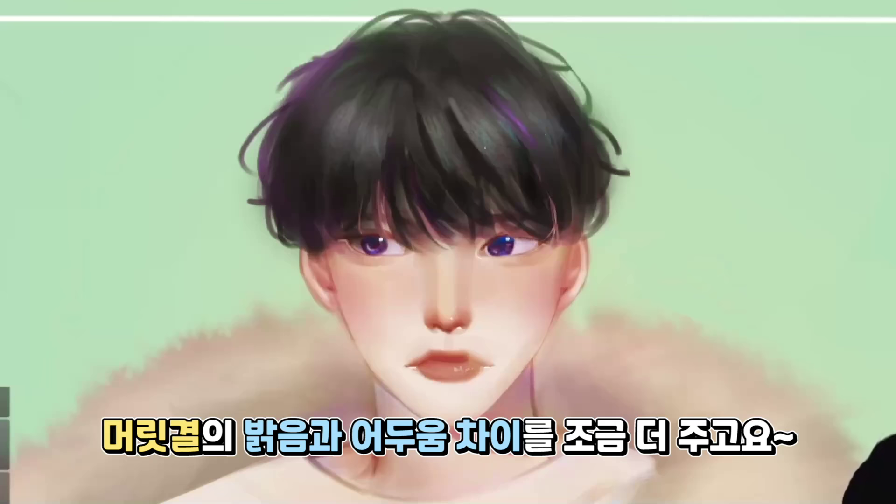
left_click(459, 101, "alt")
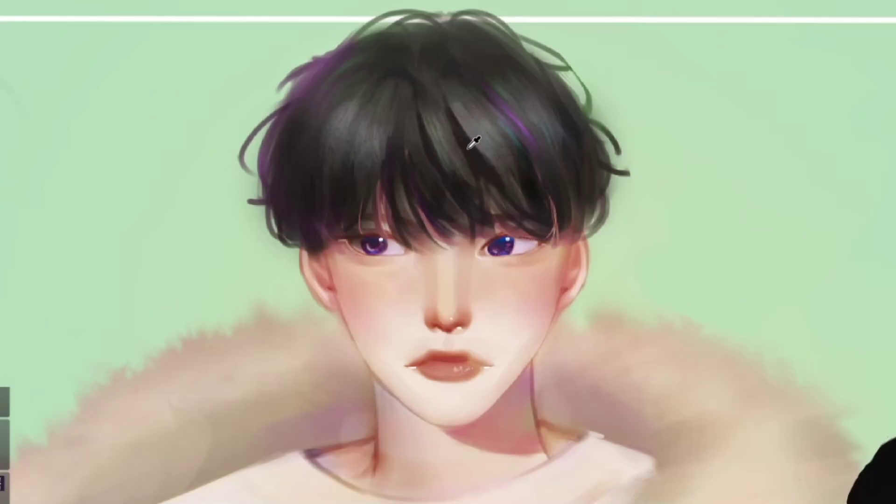
left_click(500, 150, "alt")
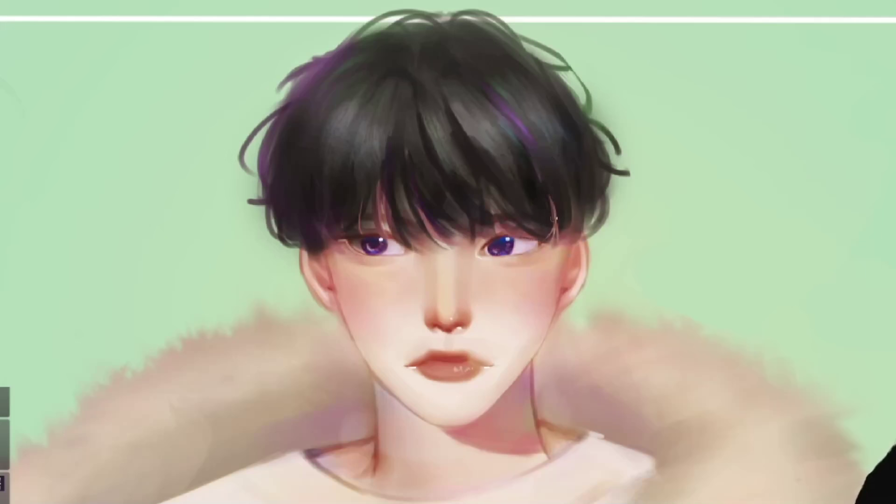
Step: Paint thin dark sideburn strands hanging in front of both ears with a colour sampled from the hair
left_click(570, 201, "alt")
left_click_drag(566, 229, 565, 257)
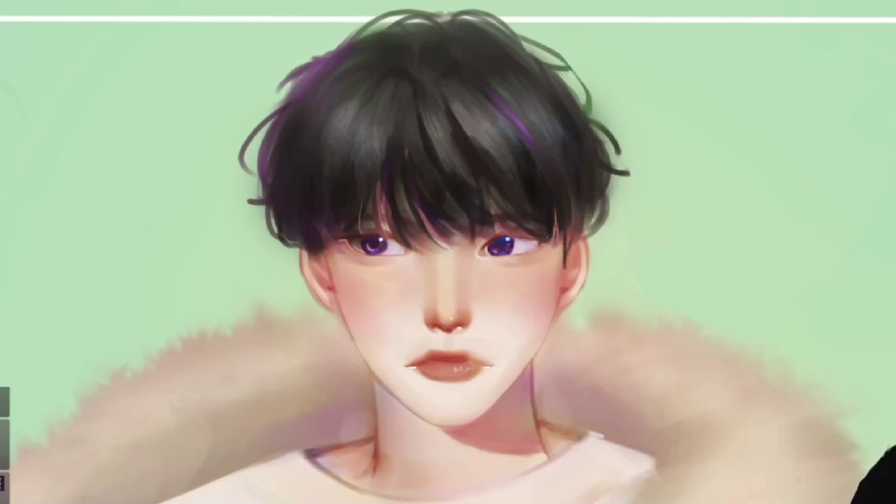
left_click_drag(261, 229, 267, 253)
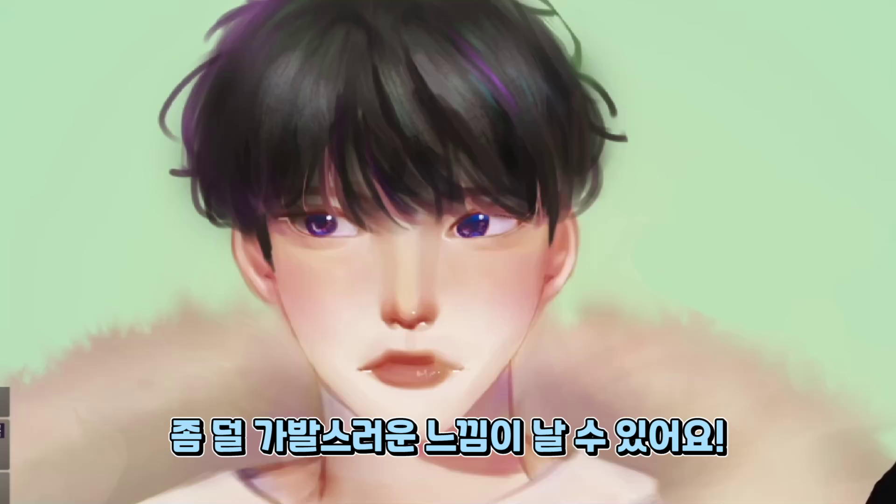
left_click_drag(329, 318, 280, 314)
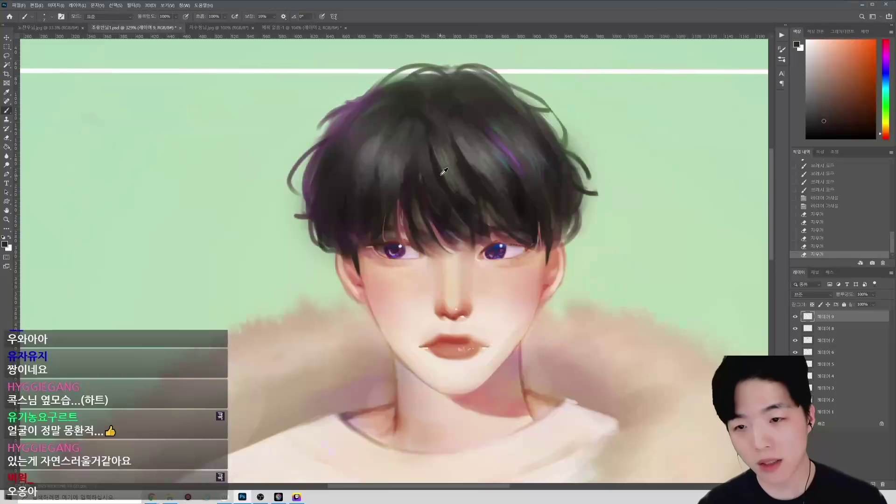
Step: Brush dark strands on 레이어 9 down from the hair parting using sampled hair colours
left_click(444, 170, "alt")
mouse_move(444, 146)
left_mouse_down()
mouse_move(460, 146)
mouse_move(426, 159)
left_mouse_up()
left_click(423, 162, "alt")
key("]")
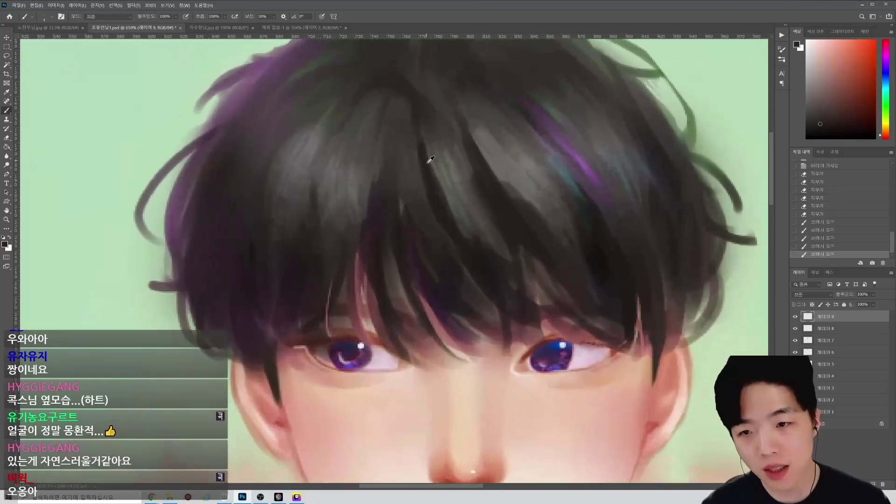
left_click(434, 165, "alt")
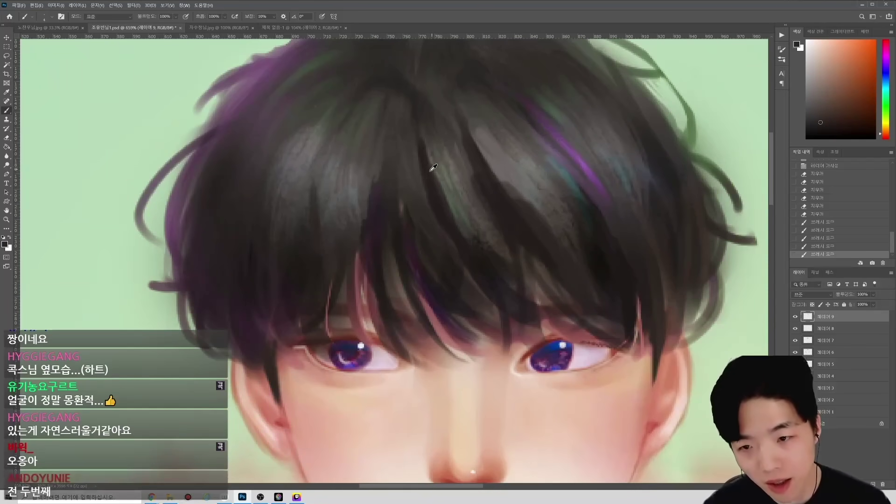
left_click(478, 154, "alt")
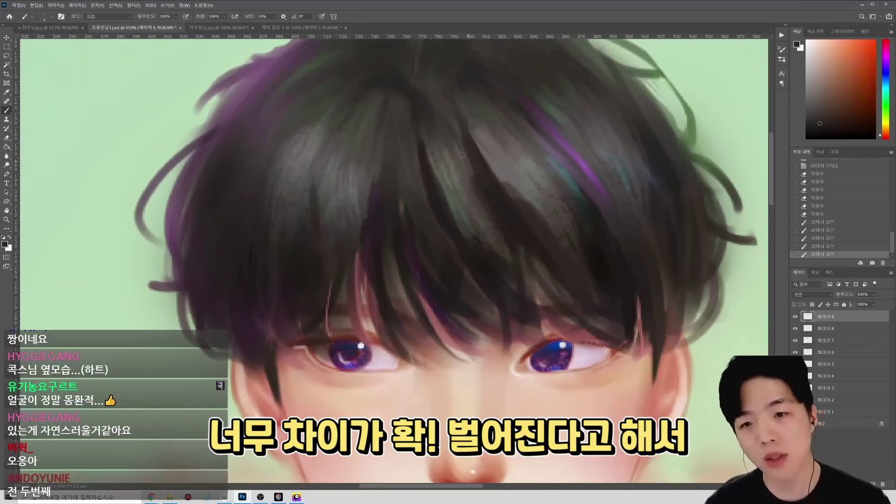
Step: Enlarge the brush and soften the transition between the dark central lock and the grey highlight beside it with sampled tones
left_click_drag(467, 131, 477, 156)
key("]")
left_click_drag(458, 103, 489, 175)
left_click(488, 162, "alt")
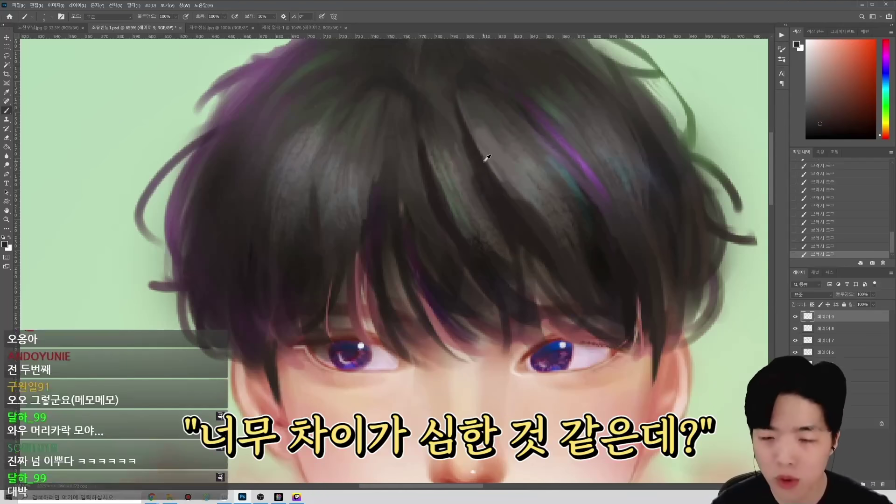
left_click_drag(472, 136, 511, 183)
left_click(489, 157, "alt")
mouse_move(485, 157)
left_mouse_down()
mouse_move(526, 195)
mouse_move(520, 180)
mouse_move(497, 197)
mouse_move(483, 186)
left_mouse_up()
left_click(508, 160, "alt")
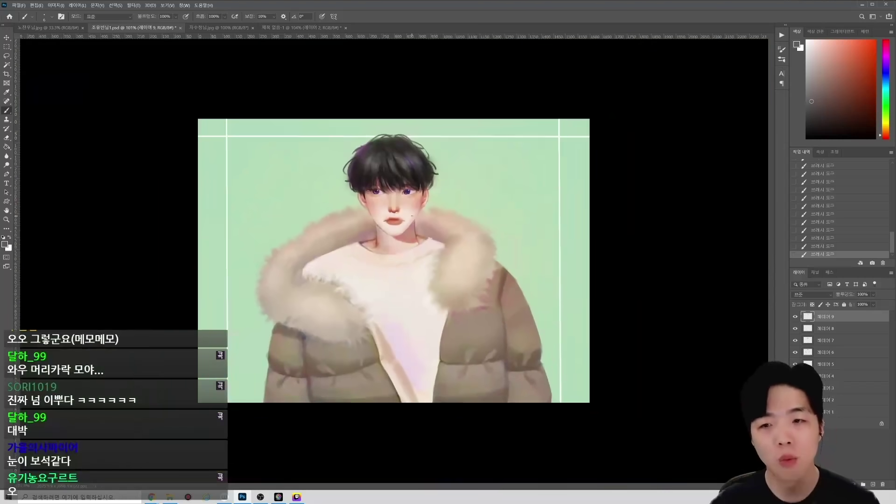
Step: Refine the dark lock beside the grey highlight with sampled hair colours and a smaller brush
scroll(407, 145, "up", 8)
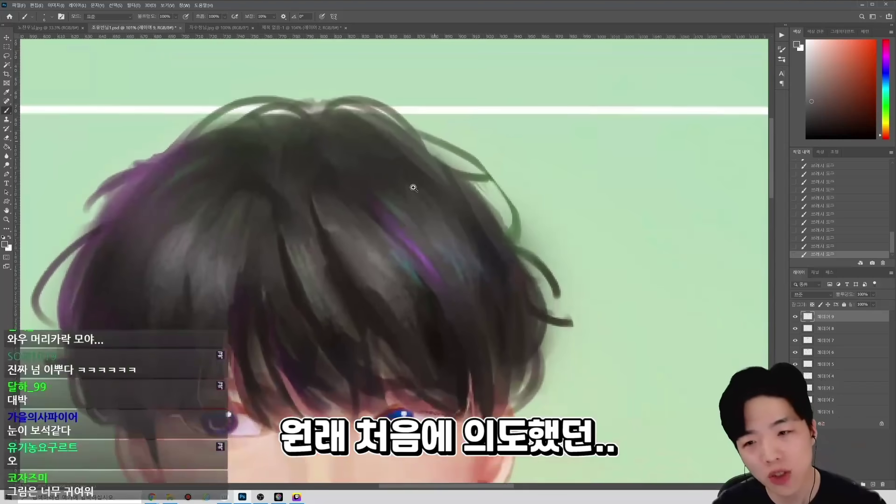
left_click(342, 237, "alt")
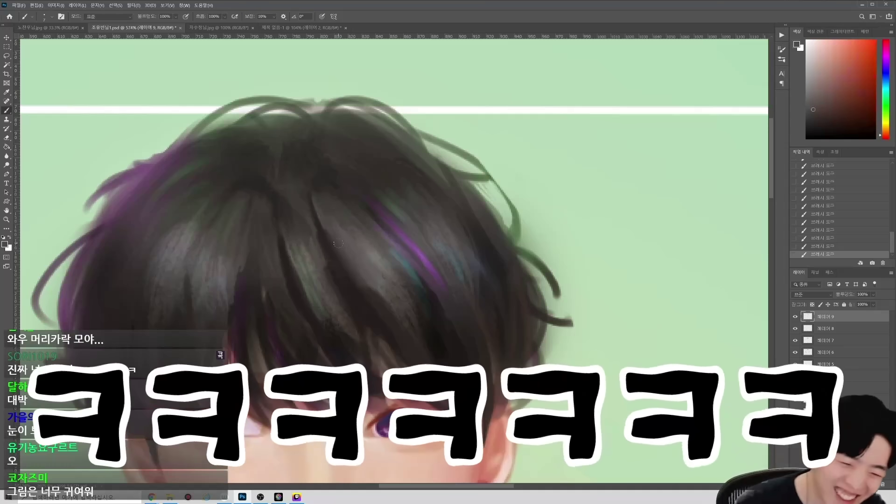
left_click(322, 228, "alt")
key("bracketleft")
key("bracketleft")
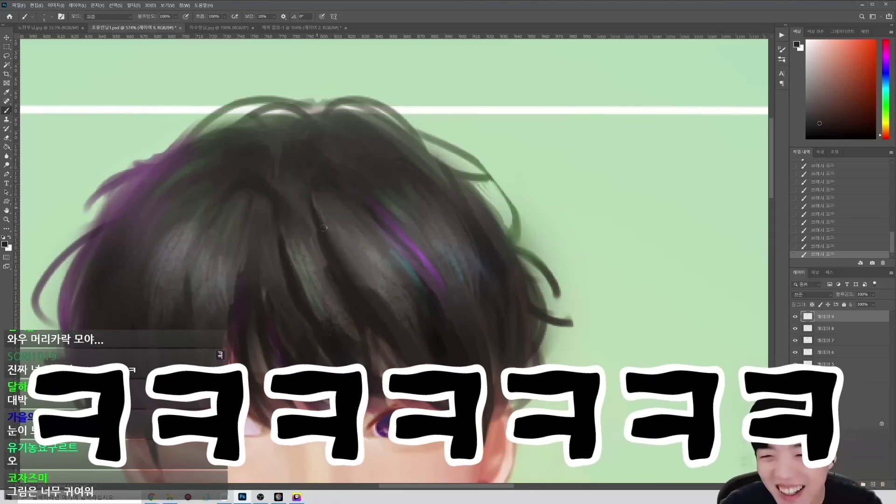
Step: Add a new layer, undo the first trial stroke, and brush a sampled dark tone over the fringe highlight
key("ctrl+shift+alt+n")
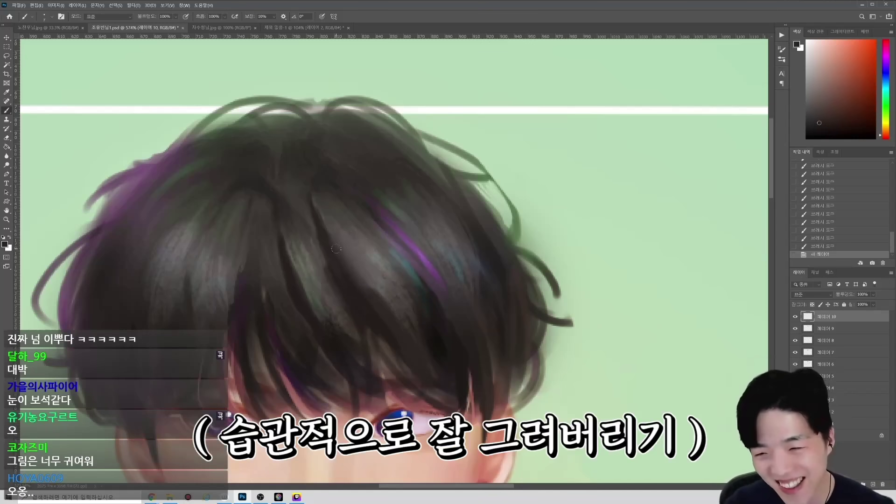
left_click_drag(364, 291, 370, 298)
key("ctrl+z")
left_click(363, 295, "alt")
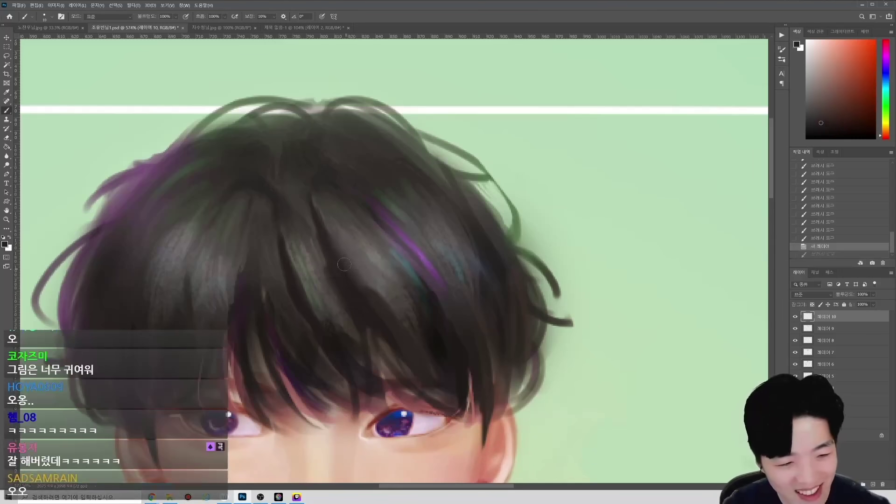
mouse_move(329, 239)
left_mouse_down()
mouse_move(365, 293)
mouse_move(336, 247)
mouse_move(363, 267)
left_mouse_up()
Step: Blend the fringe highlight right of the parting with a larger brush and repeatedly sampled hair tones
left_click(346, 254, "alt")
key("]")
left_click(348, 251, "alt")
left_click_drag(350, 236, 381, 287)
left_click(360, 255, "alt")
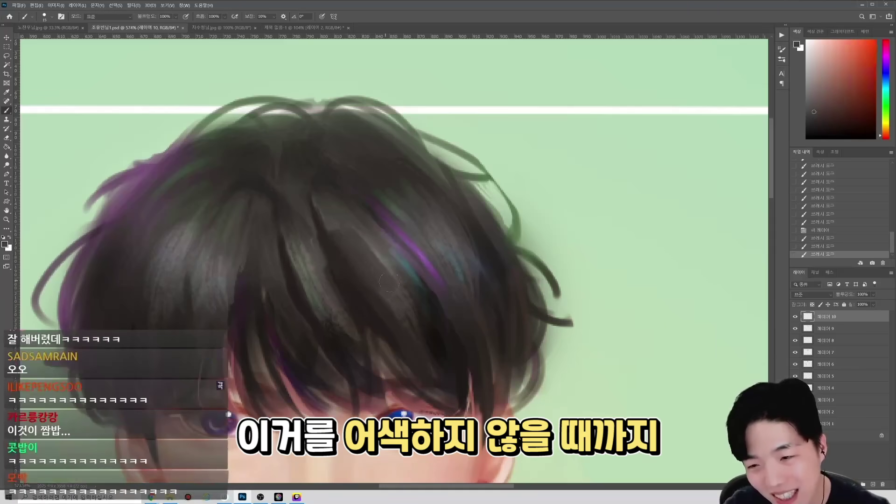
left_click(350, 267, "alt")
left_click_drag(330, 241, 378, 294)
left_click(355, 245, "alt")
left_click_drag(353, 254, 384, 286)
Step: Erase excess paint on 레이어 10 around the outer edge and upper front of the hair
scroll(396, 294, "down", 3)
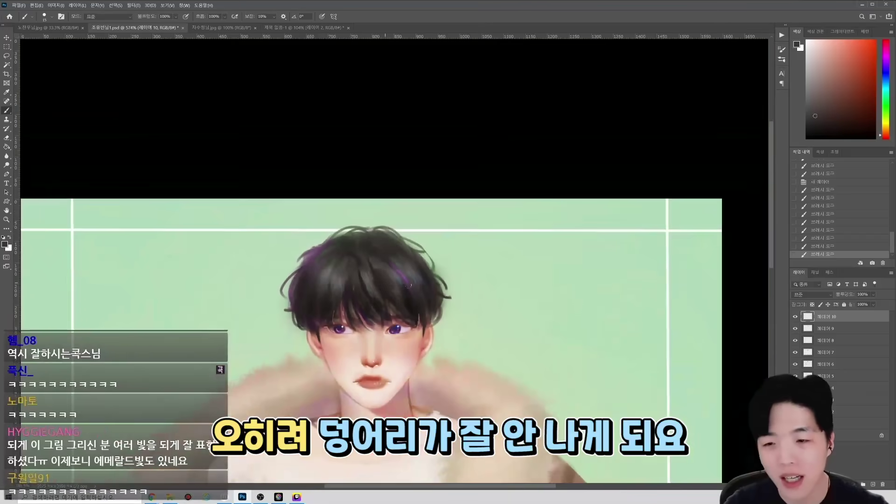
scroll(381, 289, "up", 1)
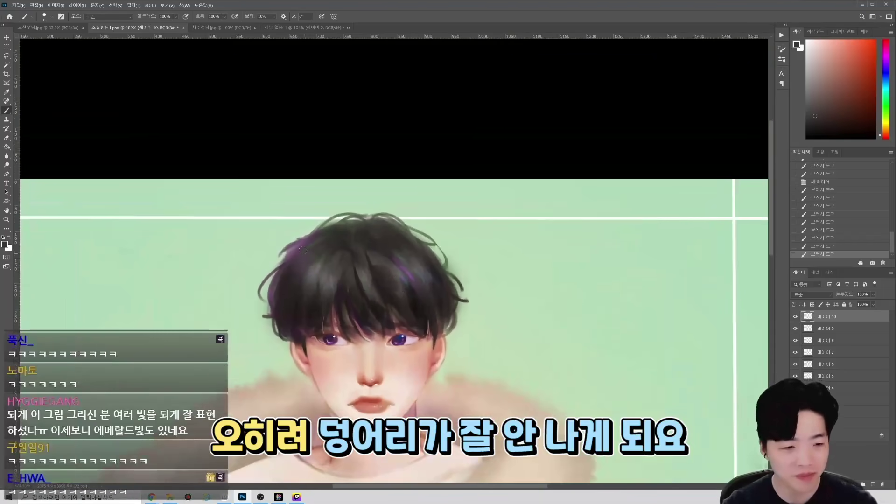
key("e")
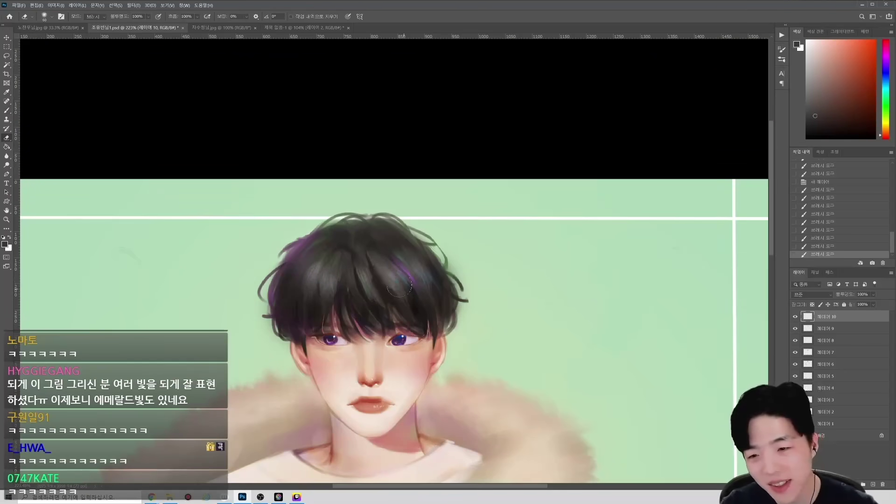
left_click_drag(299, 207, 327, 197)
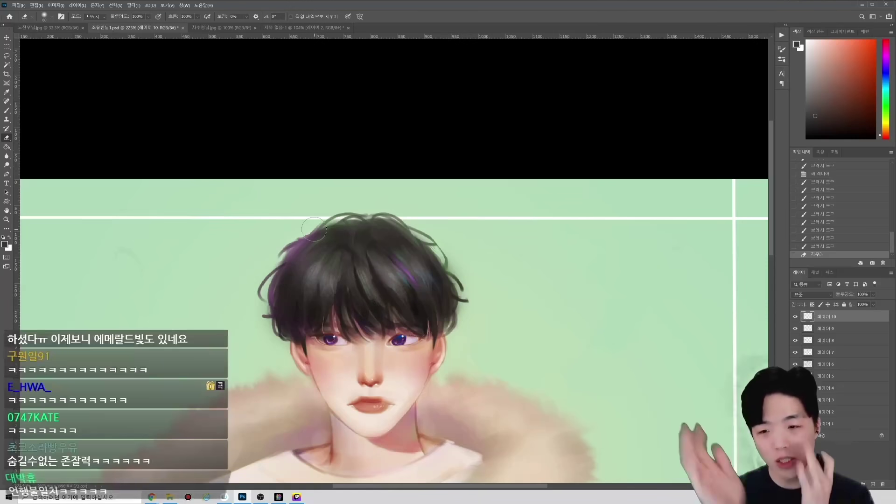
left_click_drag(321, 273, 356, 265)
Step: Brush dark strands with sampled colours through the grey highlight on the left side of the hair
key("b")
left_click(435, 303, "alt")
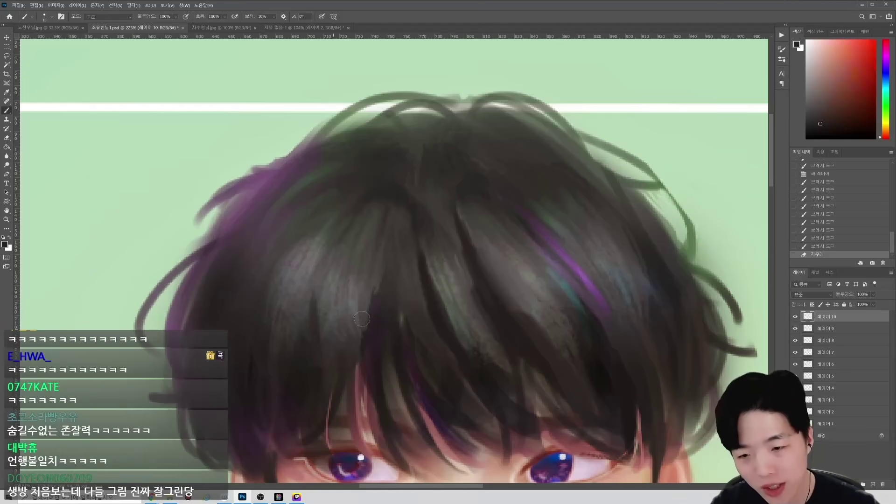
left_click(382, 303, "alt")
left_click_drag(317, 304, 321, 346)
left_click(302, 366, "alt")
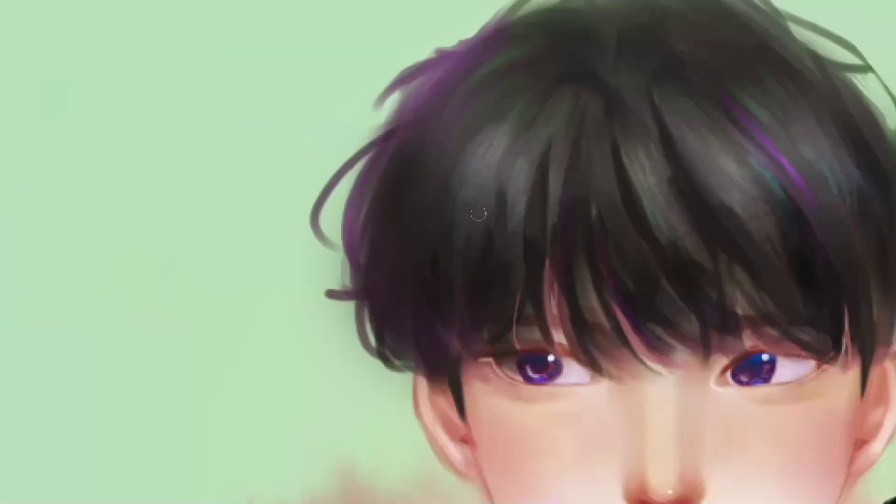
mouse_move(487, 138)
left_mouse_down()
mouse_move(444, 210)
mouse_move(492, 126)
mouse_move(436, 228)
mouse_move(408, 192)
left_mouse_up()
left_click_drag(352, 105, 308, 249)
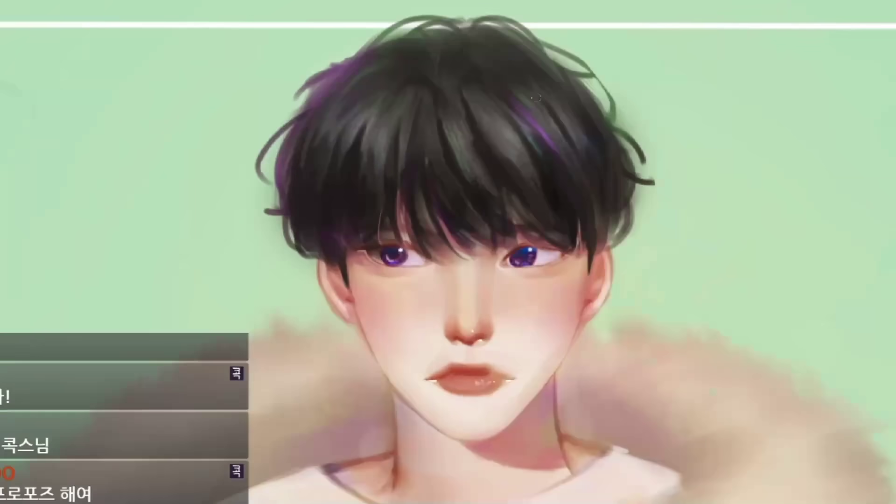
Step: Lasso the head and neck, adjust the selected area slightly, and clear the selection
key("l")
mouse_move(500, 37)
left_mouse_down()
mouse_move(465, 16)
mouse_move(382, 38)
mouse_move(364, 142)
mouse_move(436, 232)
mouse_move(488, 223)
mouse_move(490, 189)
mouse_move(536, 136)
mouse_move(542, 58)
left_mouse_up()
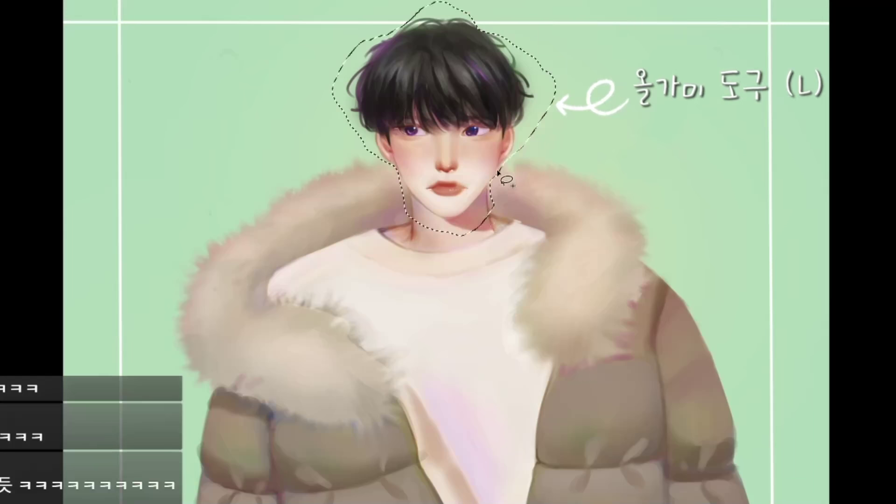
left_click_drag(459, 166, 473, 142)
key("ctrl+d")
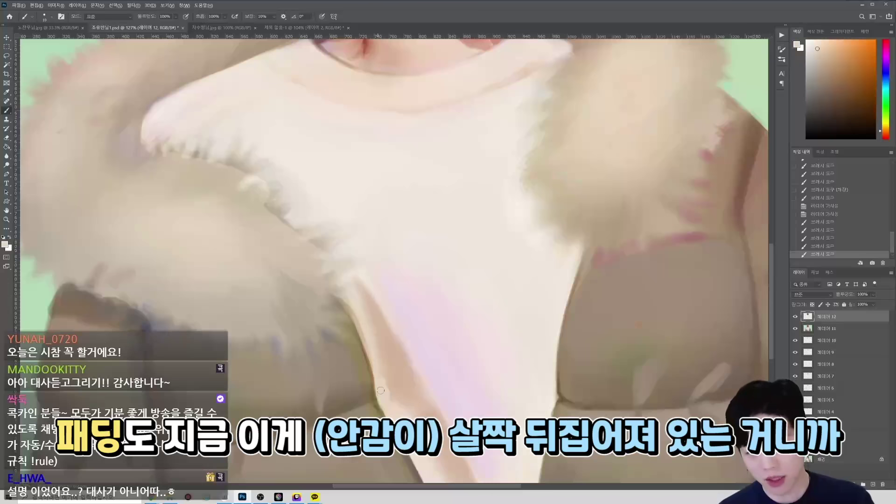
Step: Brush sampled light and brown tones along the turned-out jacket lining beside the shirt opening
left_click(383, 383, "alt")
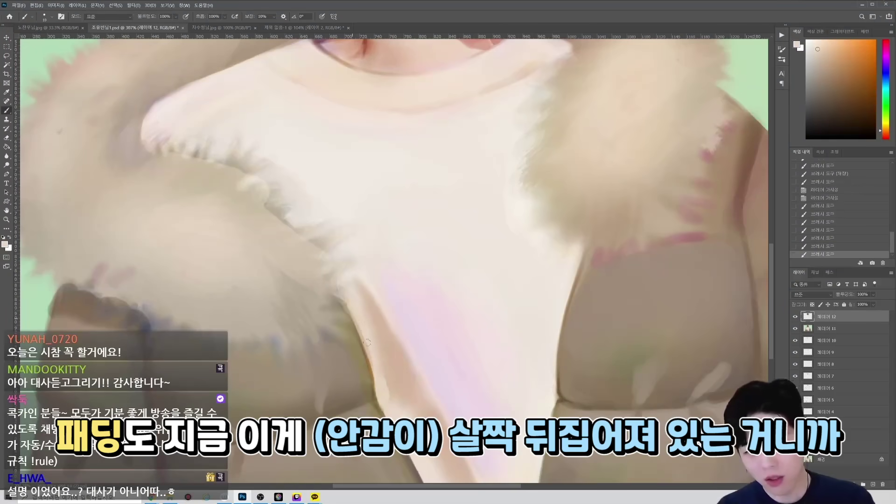
left_click_drag(362, 327, 366, 346)
left_click(389, 287, "alt")
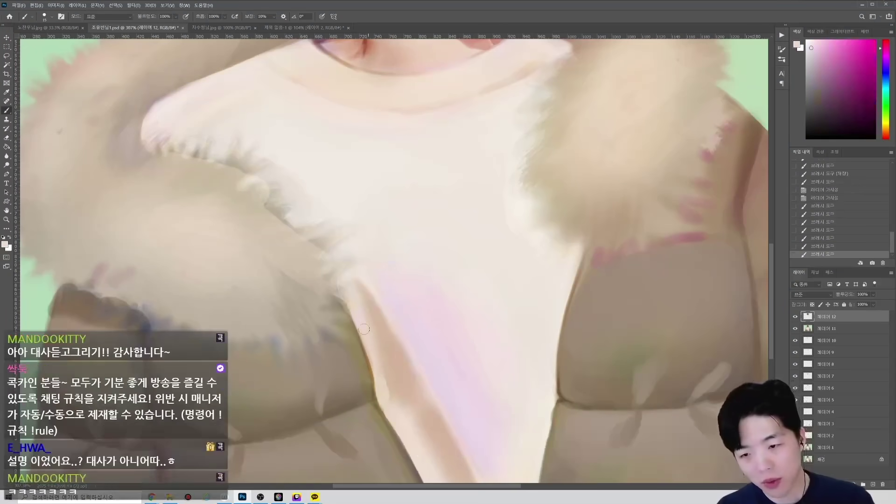
left_click(362, 313, "alt")
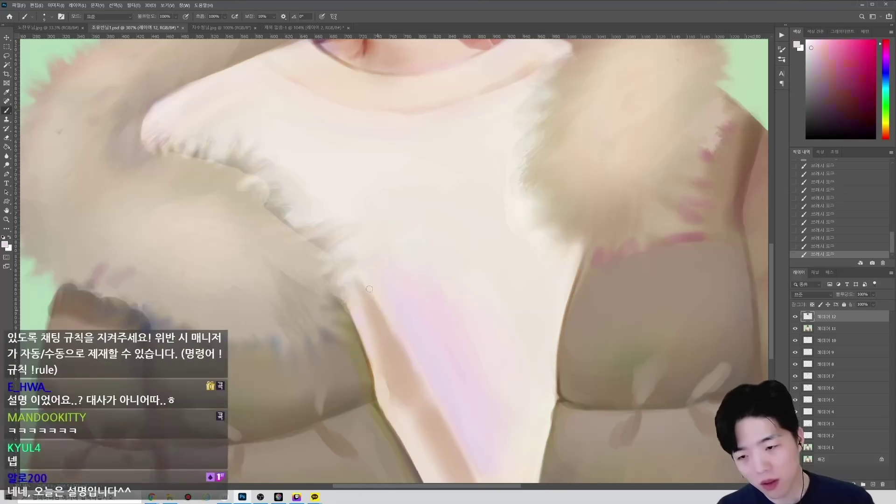
left_click(377, 304, "alt")
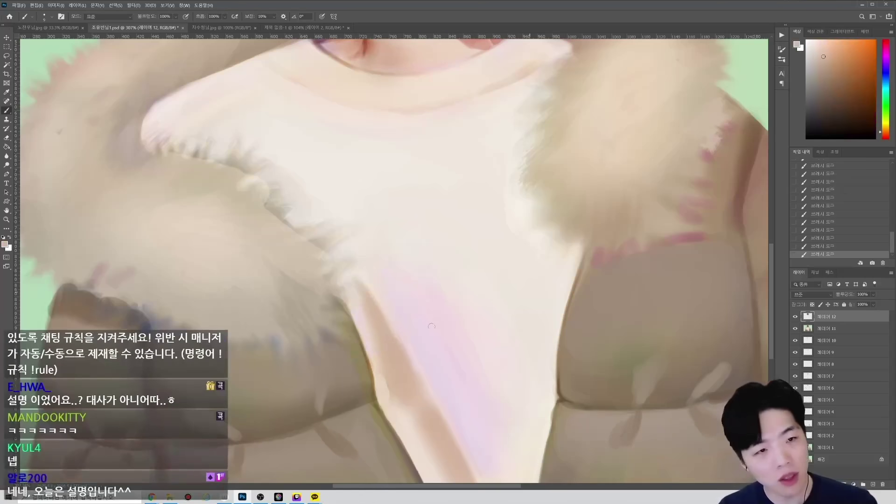
Step: Lasso the narrow brown shadow strip of the jacket lining from the fur down to the hem
key("l")
mouse_move(346, 267)
left_mouse_down()
mouse_move(394, 322)
mouse_move(477, 482)
left_mouse_up()
scroll(476, 373, "down", 3)
left_click_drag(472, 357, 469, 354)
left_click_drag(467, 377, 485, 391)
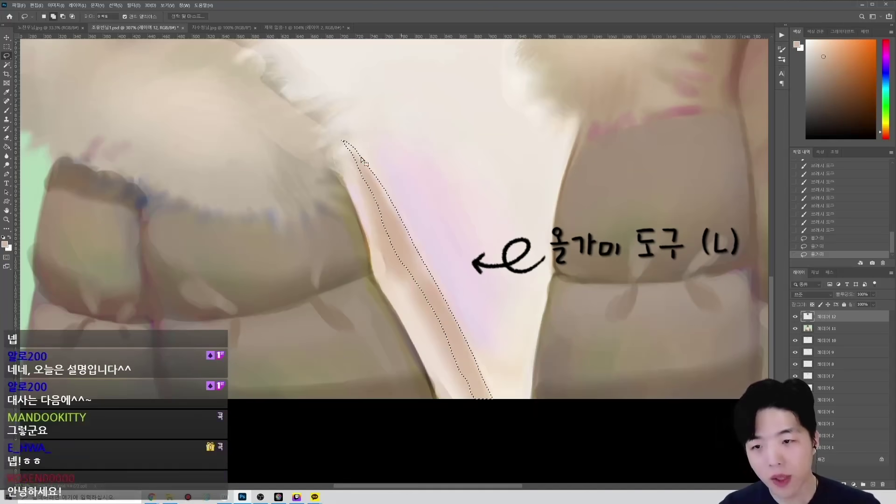
Step: Paint brown shading inside the selected lining strip to give the folded jacket lining a crisp edge
key("b")
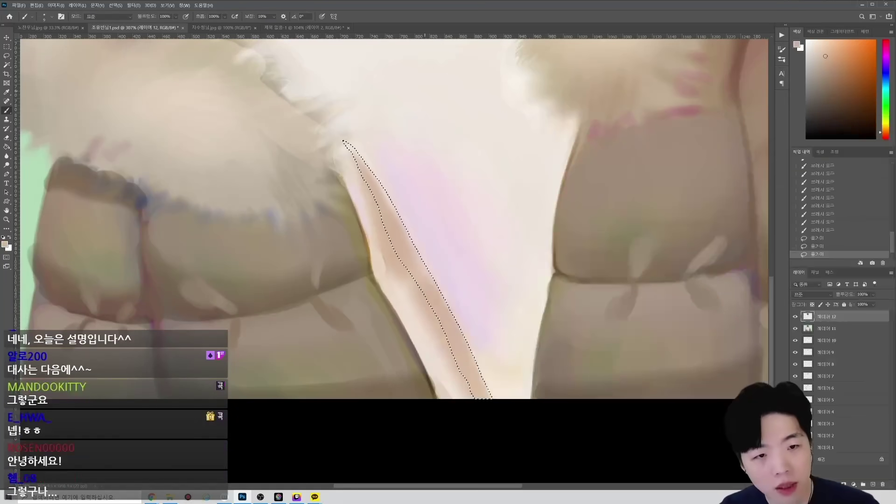
left_click_drag(364, 166, 388, 208)
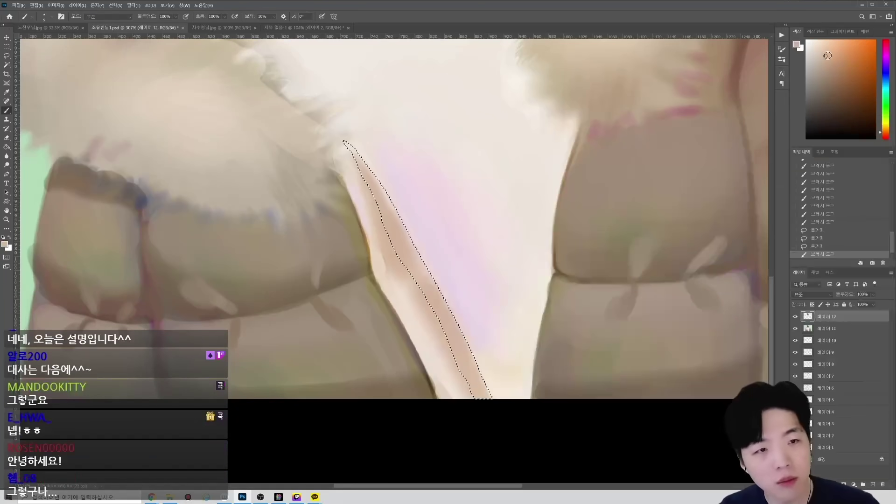
mouse_move(345, 139)
left_mouse_down()
mouse_move(372, 163)
mouse_move(422, 246)
mouse_move(379, 157)
mouse_move(501, 406)
left_mouse_up()
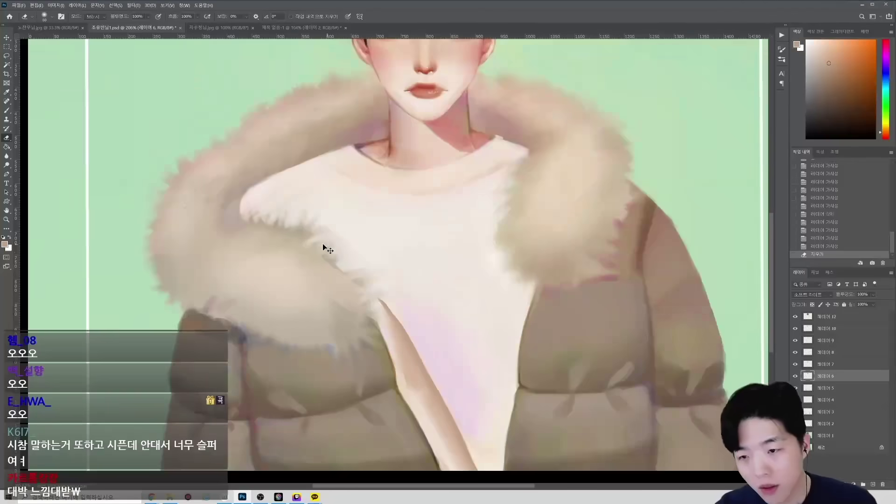
Step: Brush fine fur tufts along the inner edges of the collar where both fur sides overlap the white shirt
scroll(327, 248, "up", 3)
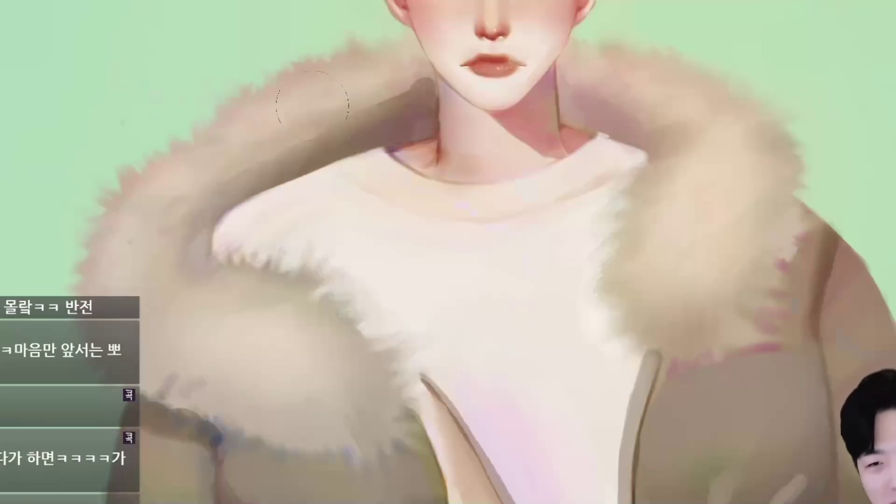
mouse_move(635, 140)
left_mouse_down()
mouse_move(591, 96)
mouse_move(661, 142)
left_mouse_up()
left_click_drag(468, 254, 450, 251)
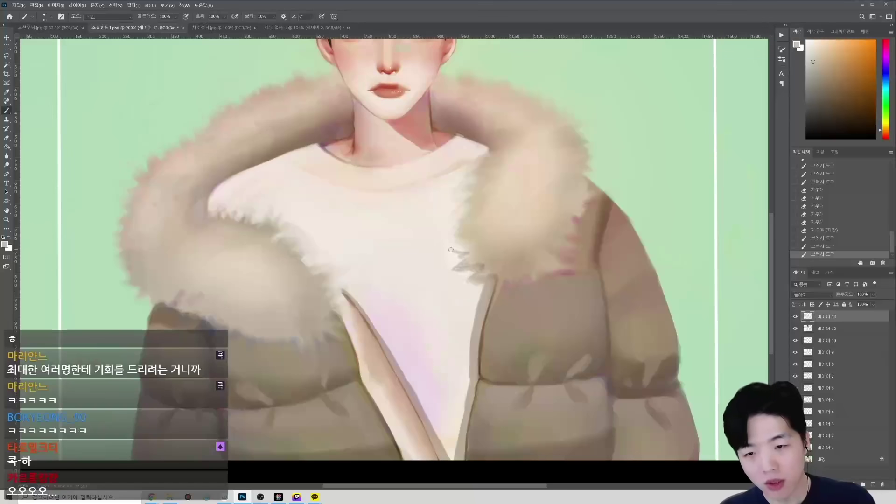
left_click_drag(215, 215, 233, 219)
left_click_drag(292, 243, 306, 255)
left_click_drag(327, 292, 348, 284)
Step: Erase the excess face shadow from the light-facing cheek and chin, and tidy it beside the opposite ear
key("e")
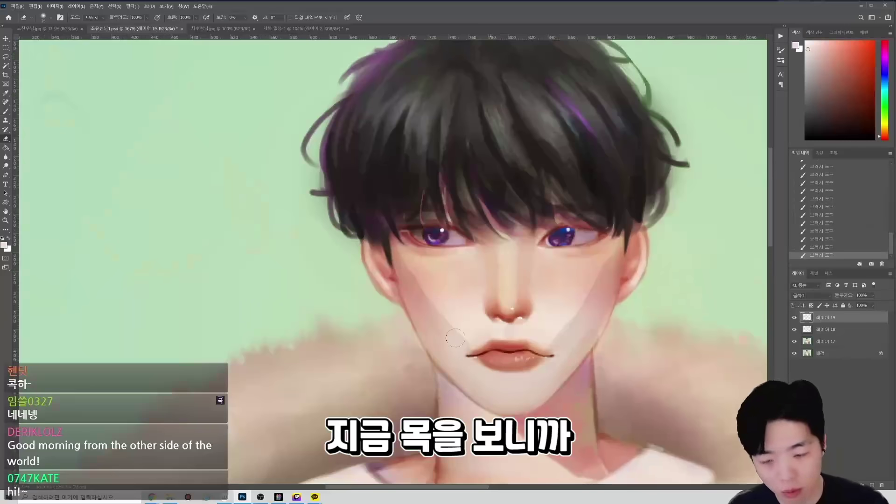
mouse_move(455, 337)
left_mouse_down()
mouse_move(475, 403)
mouse_move(475, 387)
mouse_move(499, 413)
left_mouse_up()
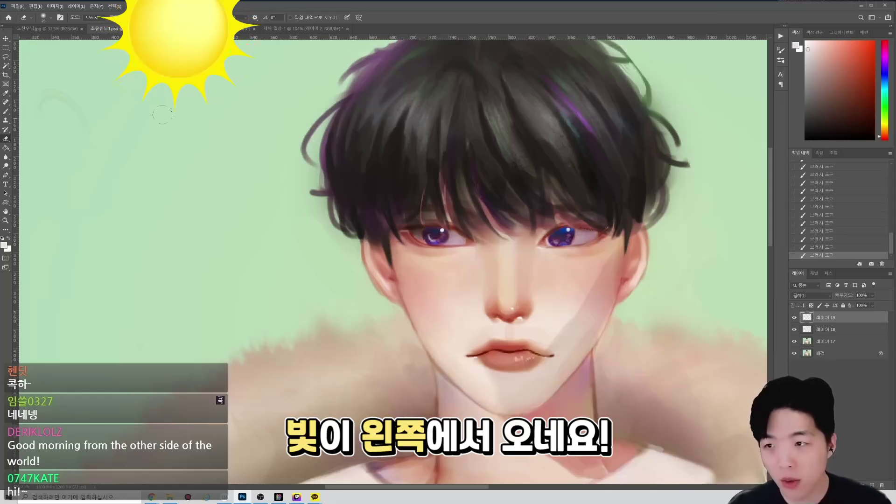
left_click_drag(476, 375, 509, 374)
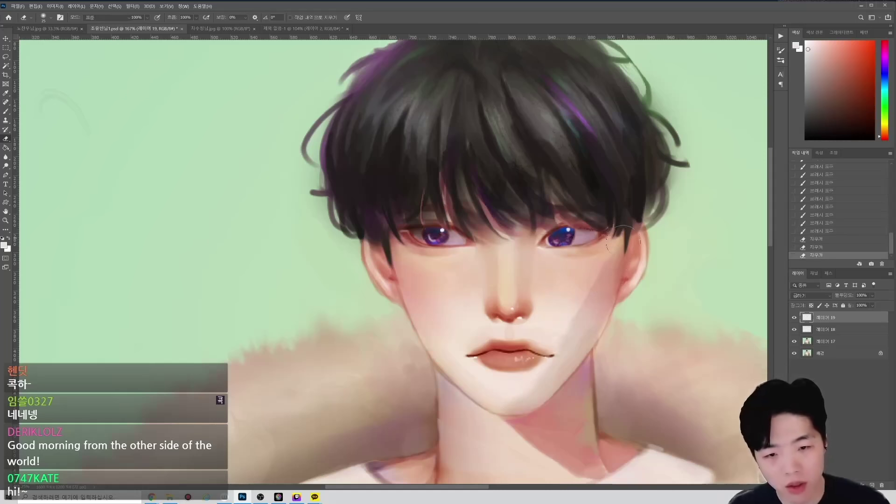
left_click_drag(636, 231, 633, 291)
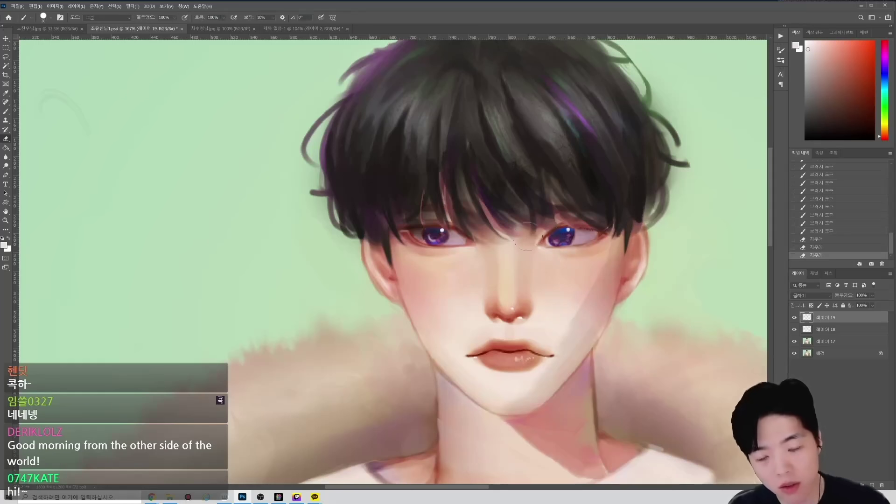
Step: Paint a soft shadow down the side of the nose facing away from the light, starting at the inner eye corner
left_click_drag(509, 241, 523, 304)
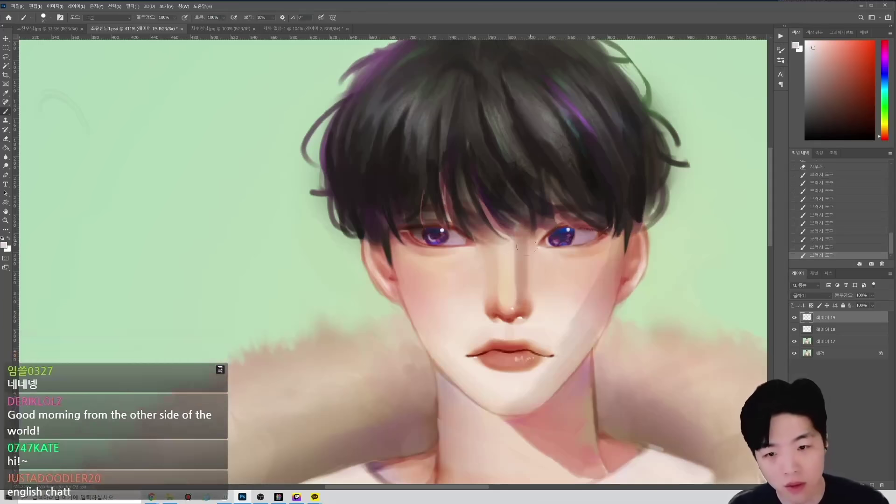
mouse_move(527, 241)
left_mouse_down()
mouse_move(535, 267)
mouse_move(526, 298)
left_mouse_up()
left_click_drag(477, 192, 412, 298)
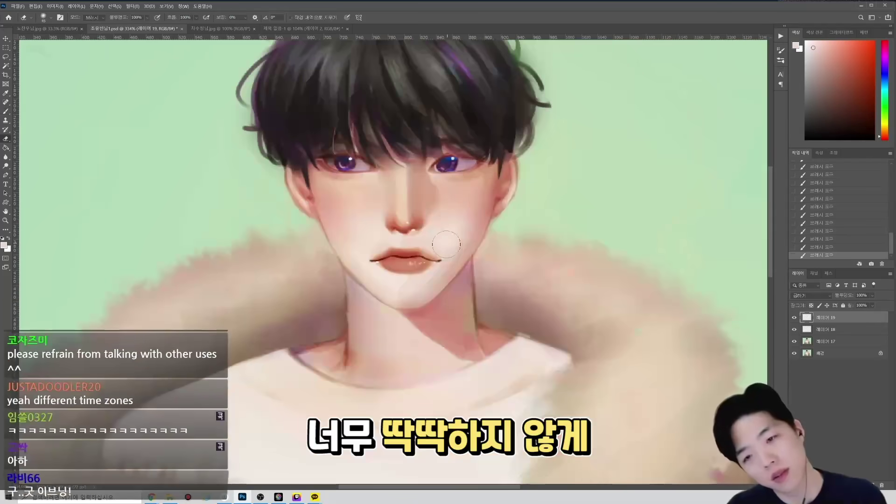
Step: Blend sampled skin tones along the nose bridge from between the eyes down toward the tip
scroll(398, 227, "up", 5)
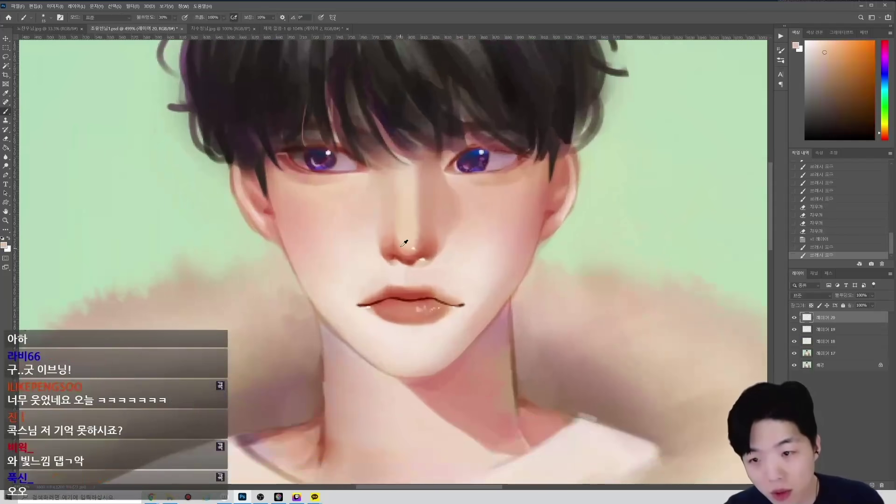
left_click(405, 242, "alt")
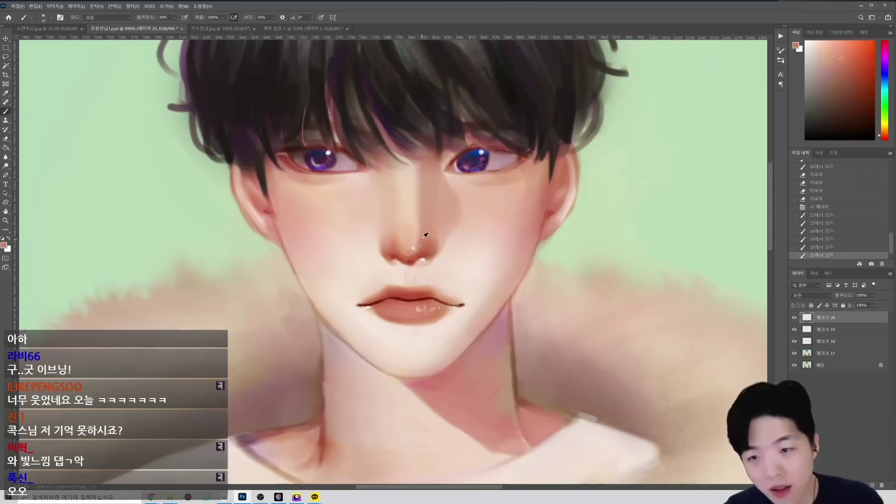
left_click(415, 172, "alt")
key("]")
left_click_drag(414, 164, 401, 204)
left_click(405, 196, "alt")
left_click(397, 176, "alt")
Step: Smooth the light-facing side of the nose into the cheek using sampled skin tones and a larger brush
left_click(400, 240, "alt")
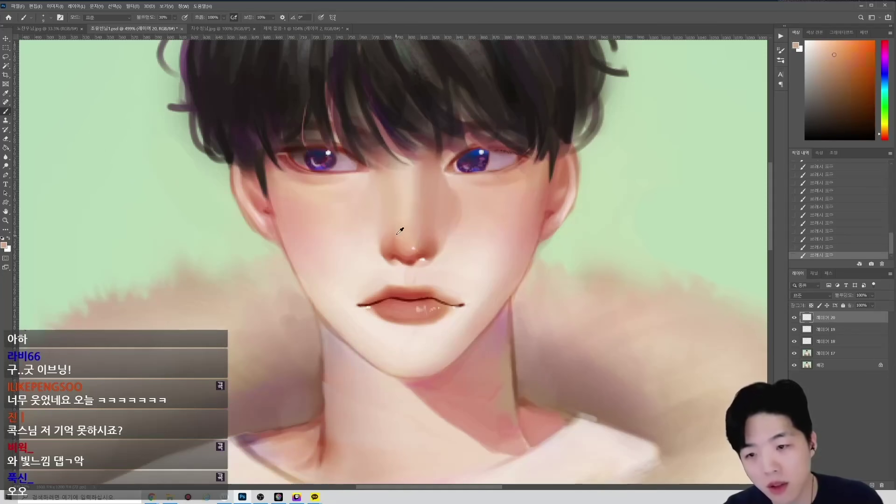
left_click(402, 215, "alt")
left_click(393, 233, "alt")
key("]")
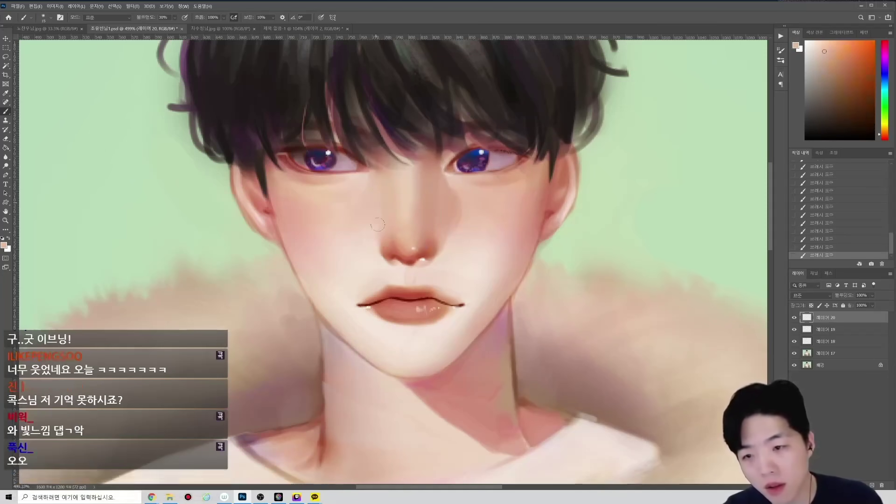
left_click(383, 206, "alt")
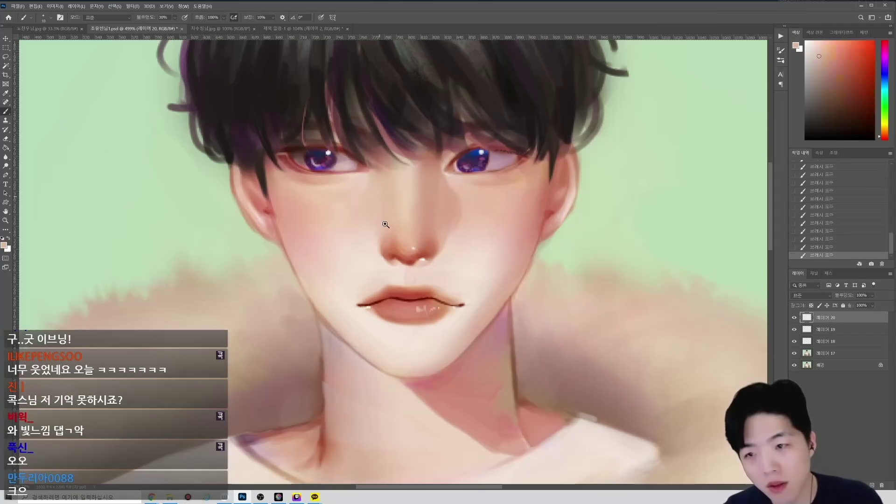
scroll(438, 313, "down", 2)
Step: Sample the skin near the mouth and soften the shading around the nostril and mouth corner on the shadow side
left_click(469, 286, "alt")
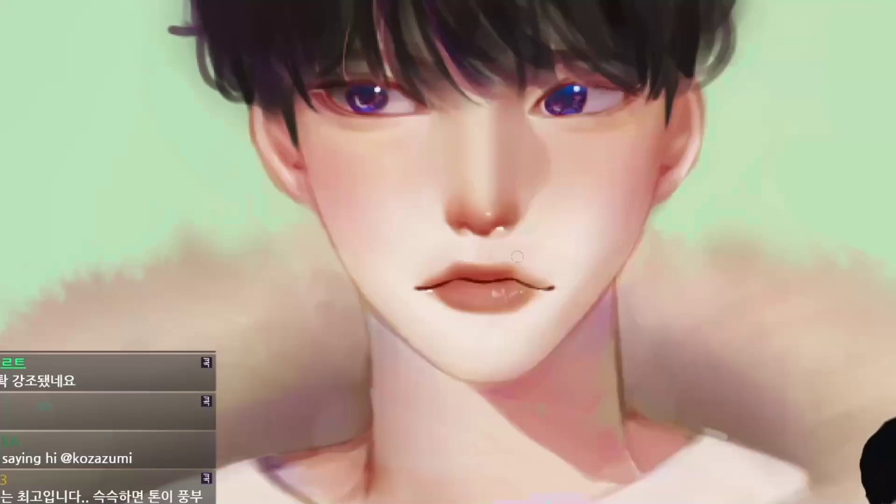
left_click_drag(495, 234, 504, 235)
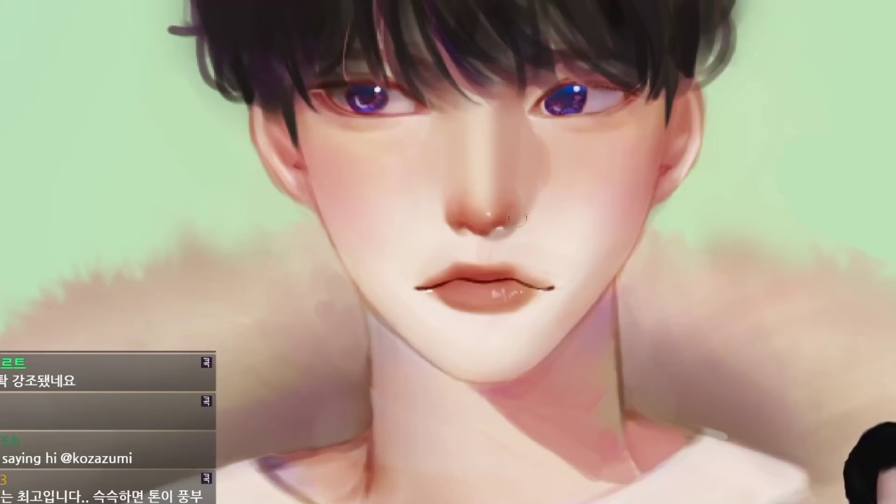
left_click_drag(543, 306, 536, 286)
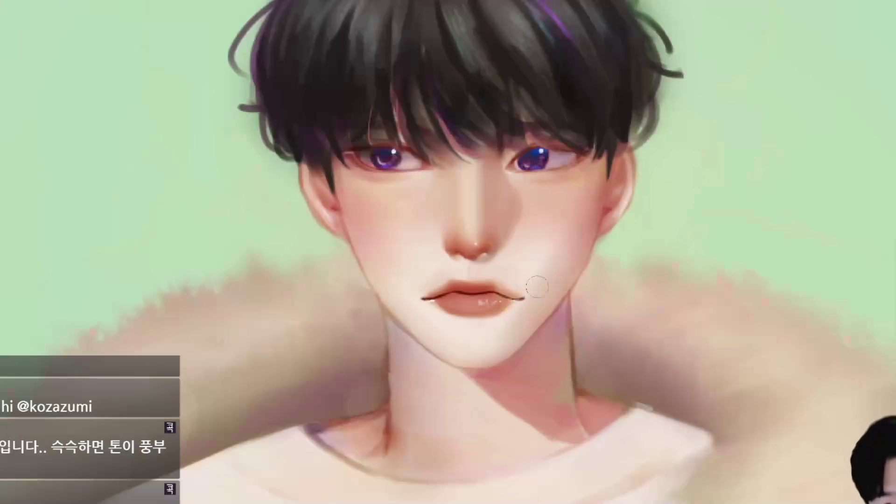
Step: Soften the outer corners of the lower lip and lighten the skin edge above the centre of the upper lip
scroll(456, 328, "up", 4)
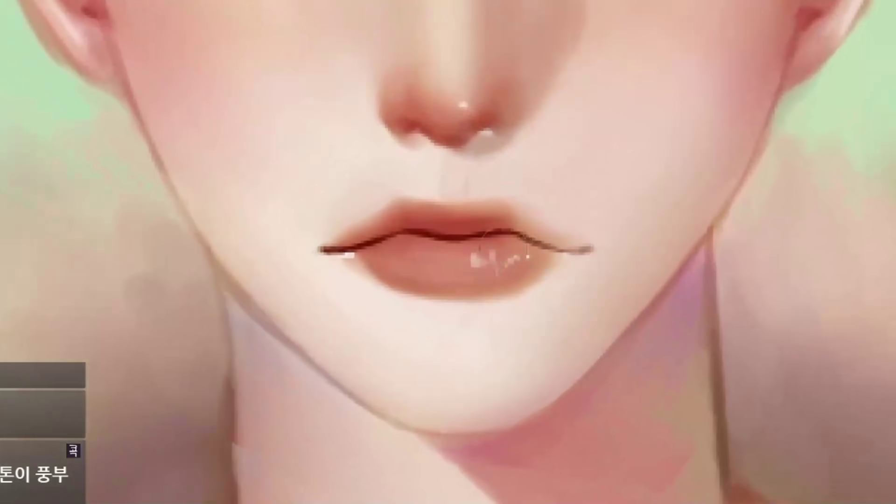
left_click_drag(356, 276, 394, 293)
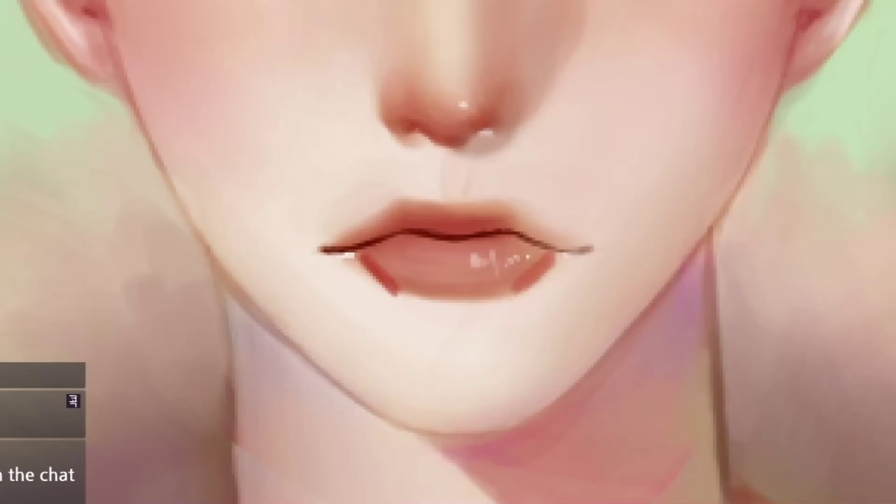
key("ctrl+z")
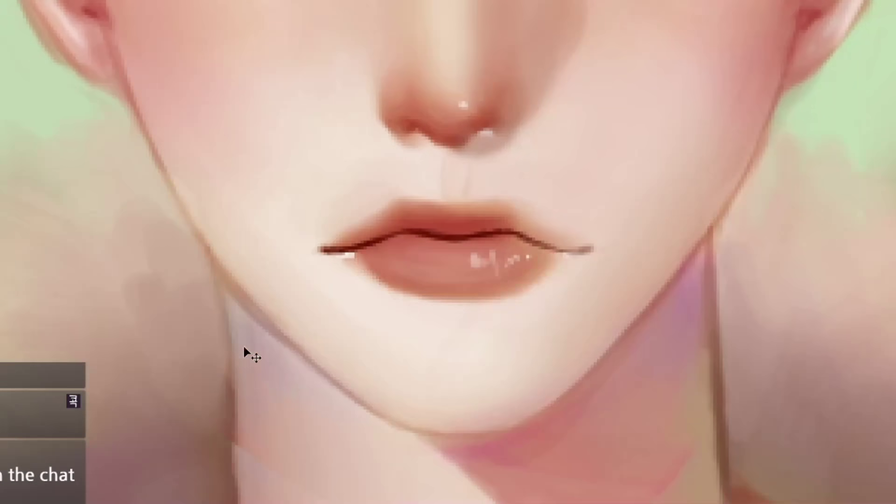
left_click(372, 275)
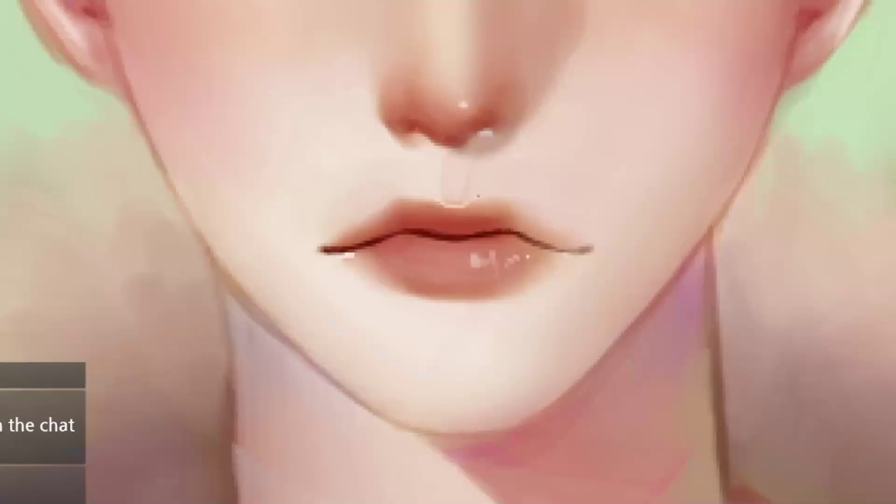
mouse_move(452, 209)
left_mouse_down()
mouse_move(482, 204)
mouse_move(422, 187)
left_mouse_up()
Step: Extend the upper lip toward its corner with sampled lip tones and deepen the red along the inner mouth line
left_click(463, 228, "alt")
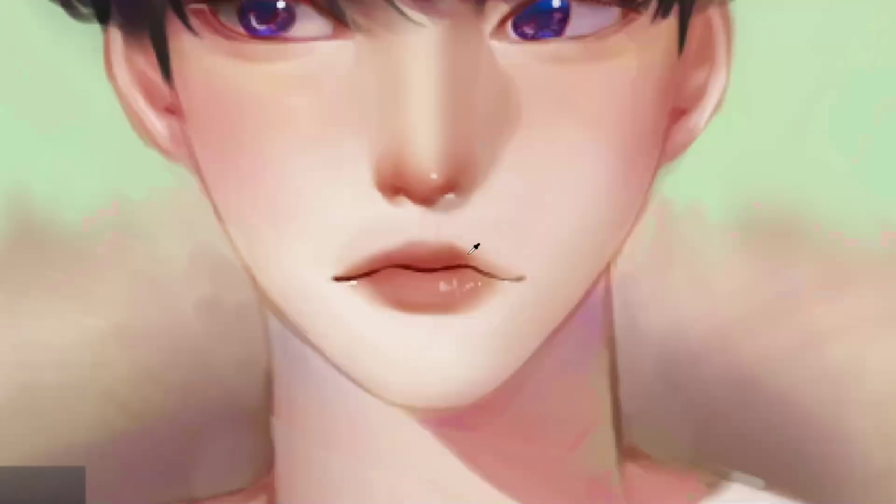
left_click(474, 249, "alt")
left_click_drag(474, 252, 506, 273)
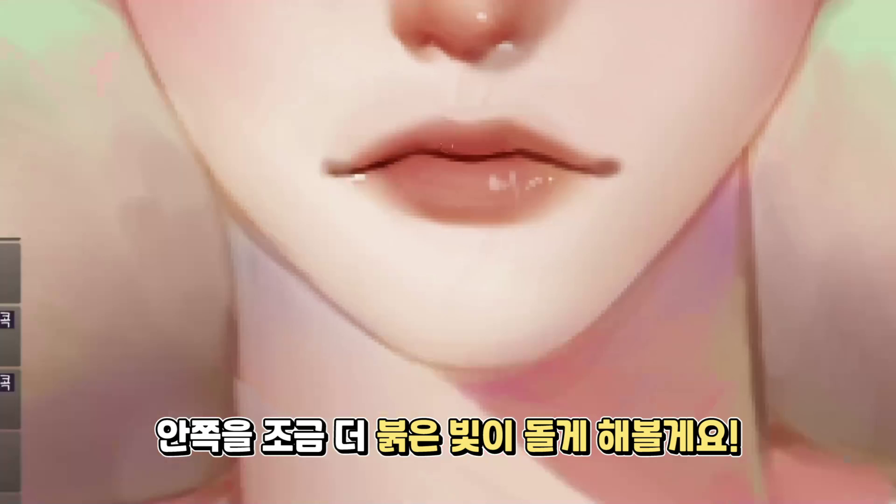
left_click_drag(447, 147, 484, 147)
left_click_drag(543, 157, 605, 166)
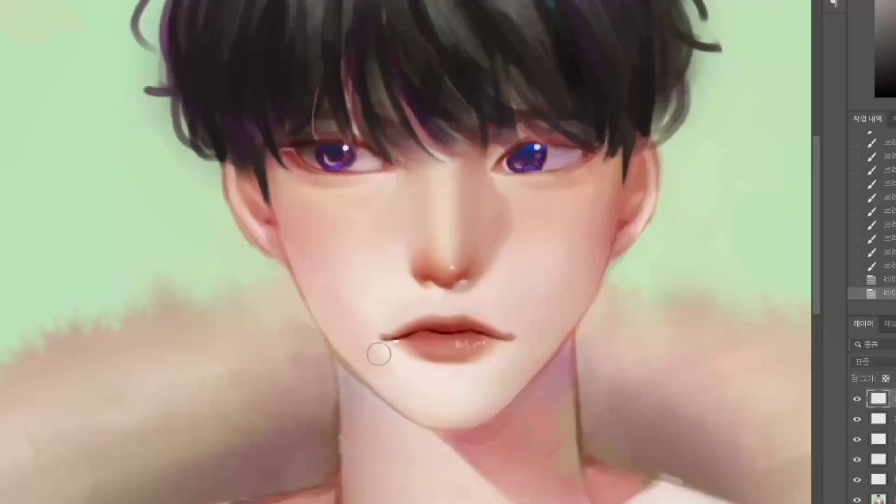
Step: Blend sampled skin tones along both cheek contours and paint a soft shadow beneath the lower lip
left_click_drag(302, 224, 318, 262)
left_click(333, 267, "alt")
left_click(601, 217, "alt")
left_click_drag(599, 202, 566, 258)
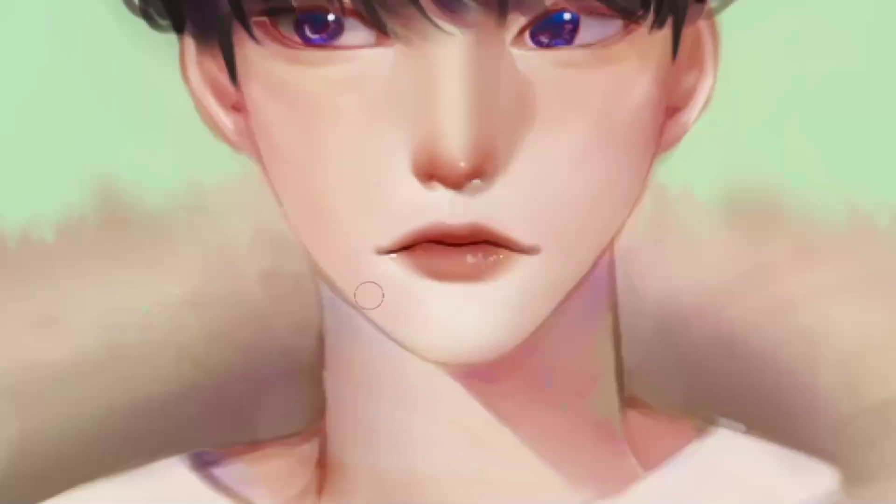
left_click_drag(503, 293, 486, 296)
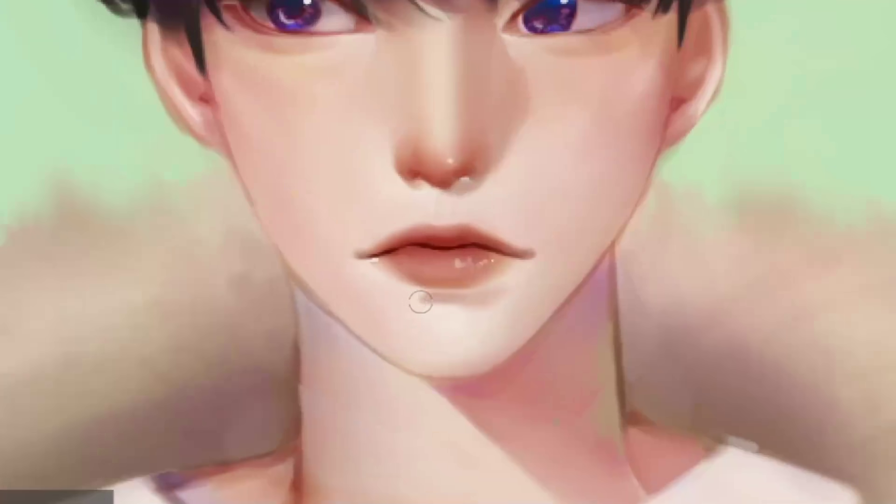
left_click_drag(420, 304, 443, 301)
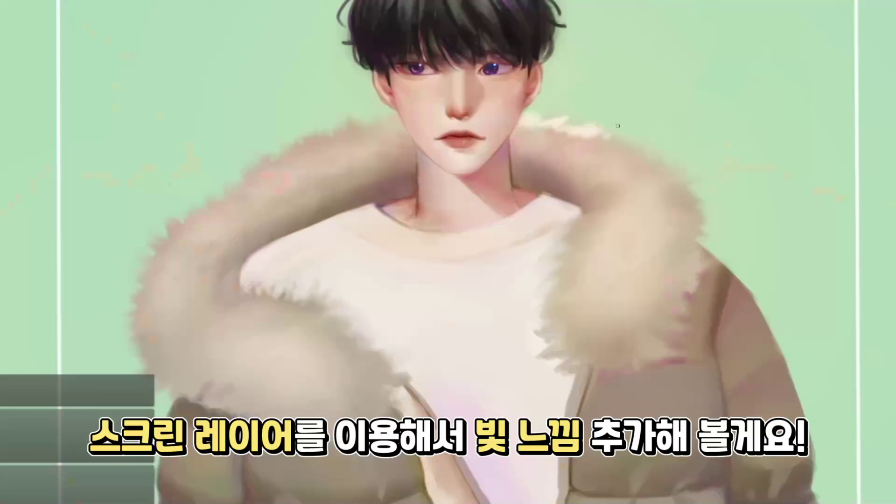
Step: Paint pale rim-light tufts along the outer fur on the image's right side and continue the light over the shoulder
mouse_move(674, 178)
left_mouse_down()
mouse_move(699, 205)
mouse_move(683, 211)
mouse_move(710, 208)
left_mouse_up()
left_click_drag(695, 239, 694, 250)
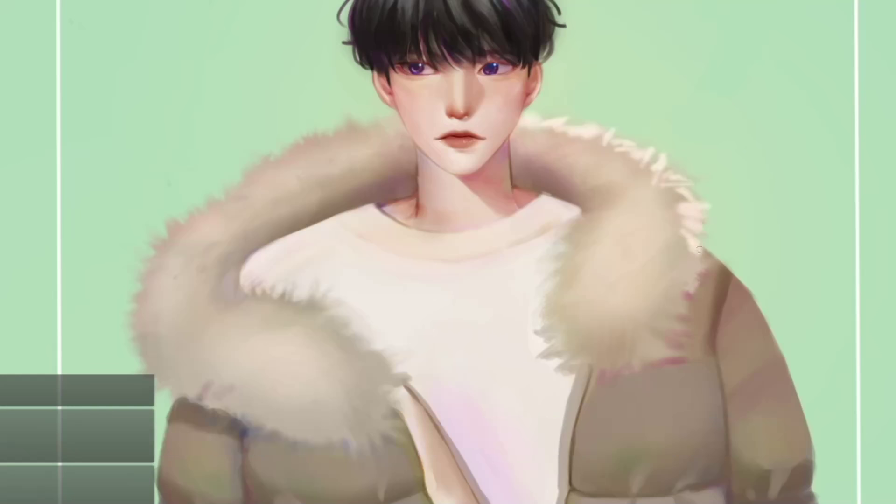
left_click_drag(685, 187, 607, 147)
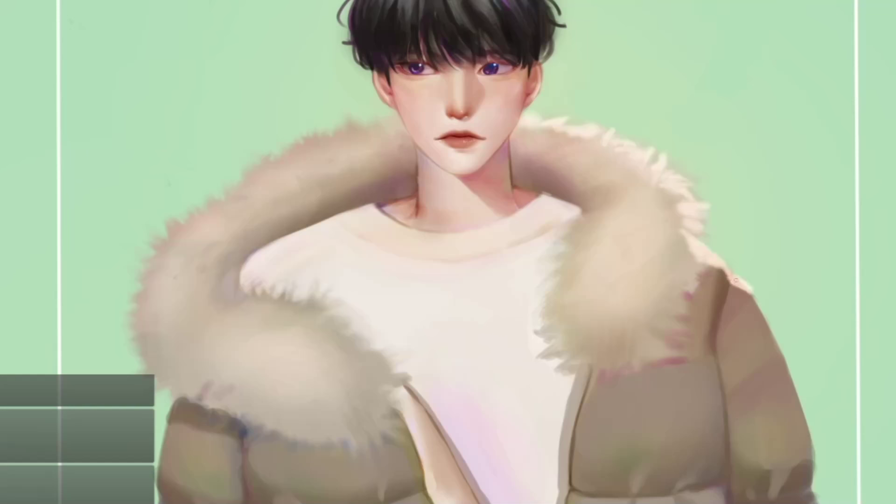
left_click_drag(734, 285, 778, 343)
Step: Paint pale rim-light tufts along the outer fur edge on the image's left side, from the neck to the shoulder
mouse_move(159, 243)
left_mouse_down()
mouse_move(185, 228)
mouse_move(183, 216)
mouse_move(223, 197)
mouse_move(241, 179)
left_mouse_up()
mouse_move(263, 153)
left_mouse_down()
mouse_move(401, 123)
mouse_move(359, 140)
left_mouse_up()
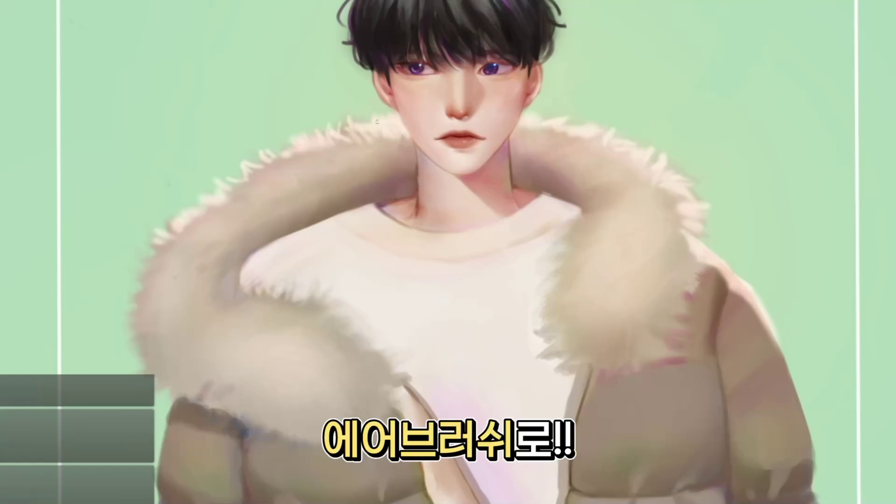
left_click_drag(148, 277, 131, 331)
Step: Add pale highlights to the padded sleeve edge and the neighbouring front panel below the fur on the image's left side
left_click_drag(225, 307, 226, 340)
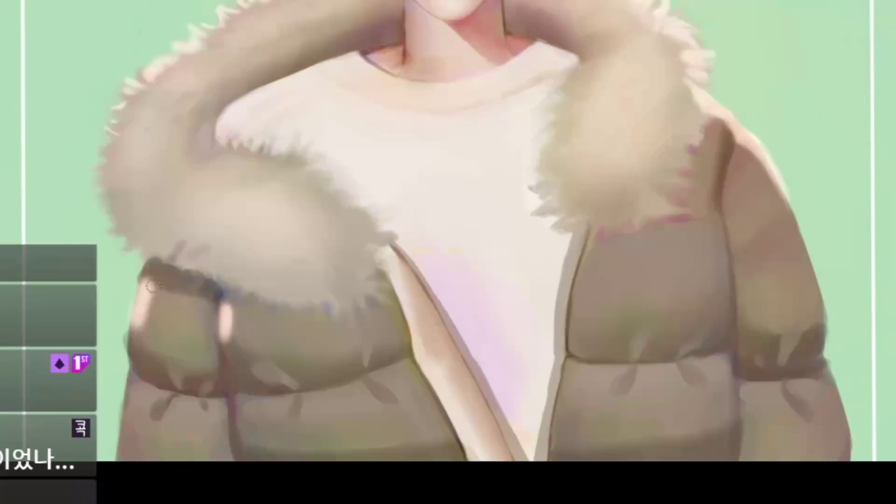
left_click_drag(150, 277, 129, 336)
left_click_drag(140, 373, 125, 418)
key("ctrl+minus")
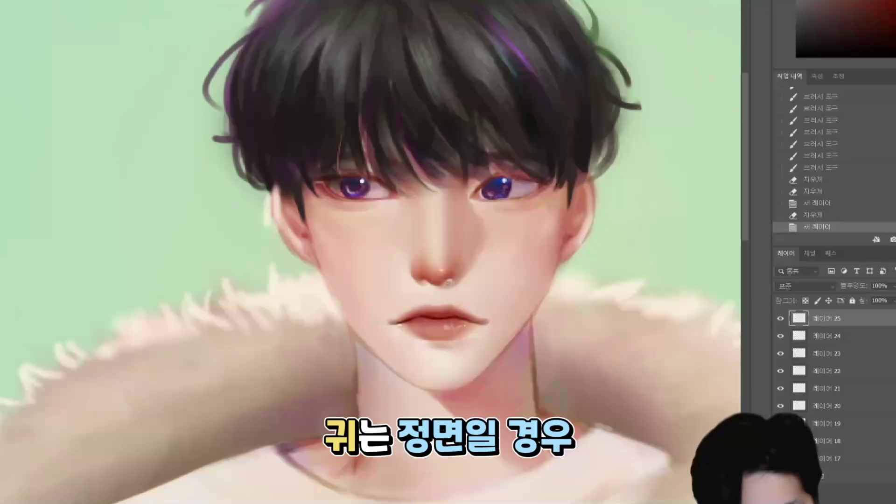
Step: Sketch trial guides for the ear height at the nose tip and outer eye corner, and undo the strokes
left_click_drag(455, 286, 579, 283)
key("ctrl+z")
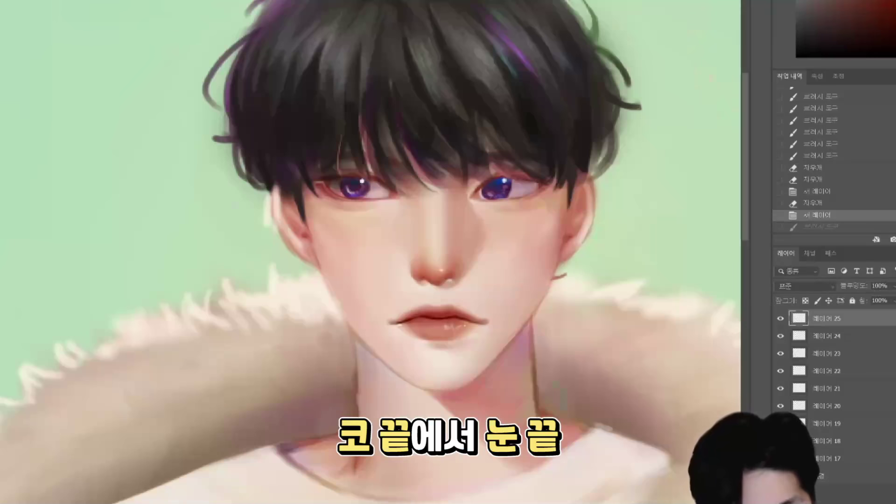
left_click_drag(557, 178, 578, 182)
left_click_drag(555, 185, 554, 236)
key("ctrl+z")
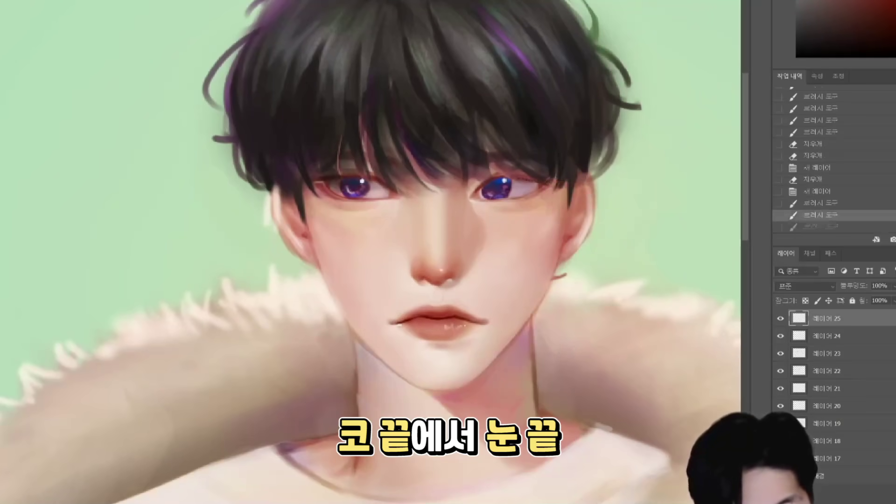
Step: Outline both ears in reddish brown from eye level to the nose tip, checking the lobes with a temporary horizontal line
mouse_move(595, 186)
left_mouse_down()
mouse_move(597, 235)
mouse_move(555, 279)
left_mouse_up()
mouse_move(316, 181)
left_mouse_down()
mouse_move(290, 189)
mouse_move(299, 267)
mouse_move(309, 278)
left_mouse_up()
left_click_drag(302, 273, 312, 280)
left_click_drag(306, 277, 316, 280)
left_click_drag(310, 279, 320, 279)
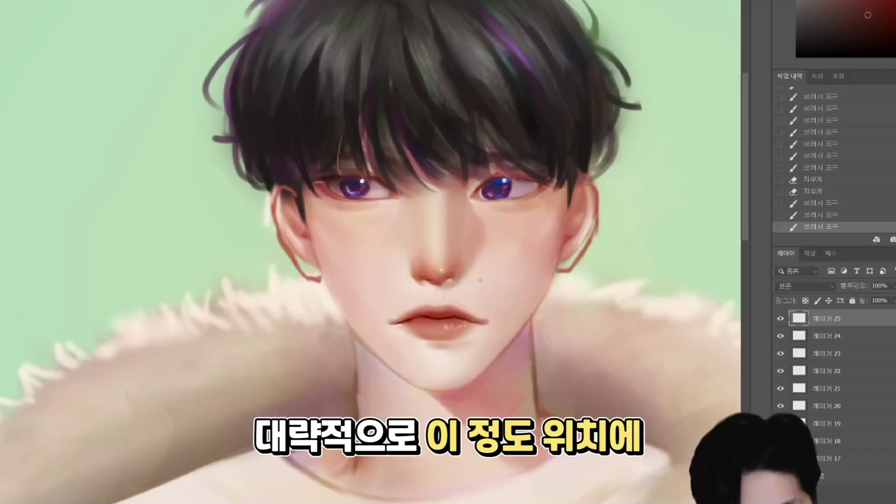
mouse_move(554, 281)
left_mouse_down()
mouse_move(236, 281)
mouse_move(670, 280)
left_mouse_up()
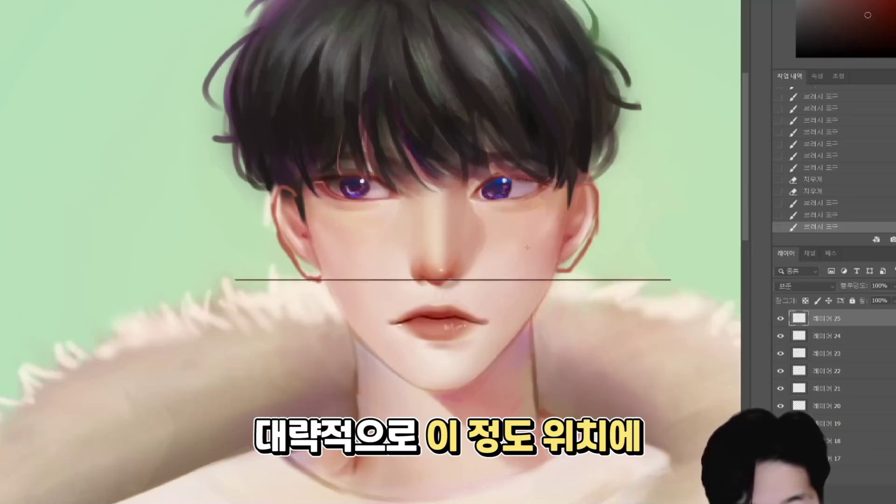
key("ctrl+z")
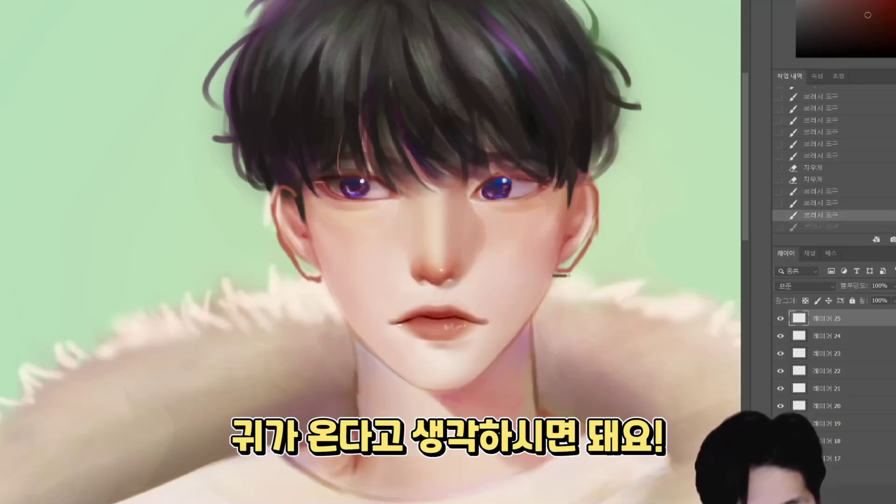
Step: Fill the lobes and inner areas of both ears with a reddish skin tone inside the new outlines
left_click_drag(572, 268, 566, 278)
left_click_drag(590, 219, 568, 273)
left_click_drag(287, 229, 316, 280)
left_click_drag(280, 201, 283, 226)
left_click_drag(566, 227, 564, 256)
Step: Paint dark reddish-brown folds inside both ears with sampled tones to give them depth
left_click(454, 317, "alt")
left_click(573, 231, "alt")
left_click_drag(581, 222, 573, 243)
left_click_drag(292, 228, 312, 257)
left_click_drag(299, 218, 308, 254)
left_click_drag(281, 198, 297, 233)
Step: Refine the upper folds and outer rims of both ears with sampled skin tones
left_click_drag(575, 189, 592, 180)
left_click_drag(589, 191, 567, 234)
left_click(274, 204, "alt")
left_click_drag(277, 236, 291, 255)
left_click_drag(599, 222, 589, 251)
Step: Paint a reddish-brown shadow under the lower lid of the eye on the image's left and blend it into the skin
scroll(602, 287, "up", 1)
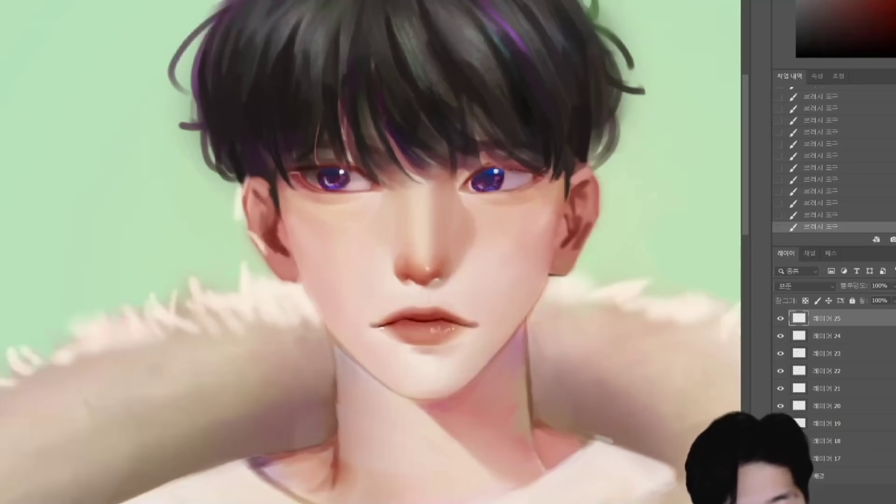
scroll(500, 236, "up", 2)
left_click_drag(598, 187, 395, 190)
left_click(560, 175, "alt")
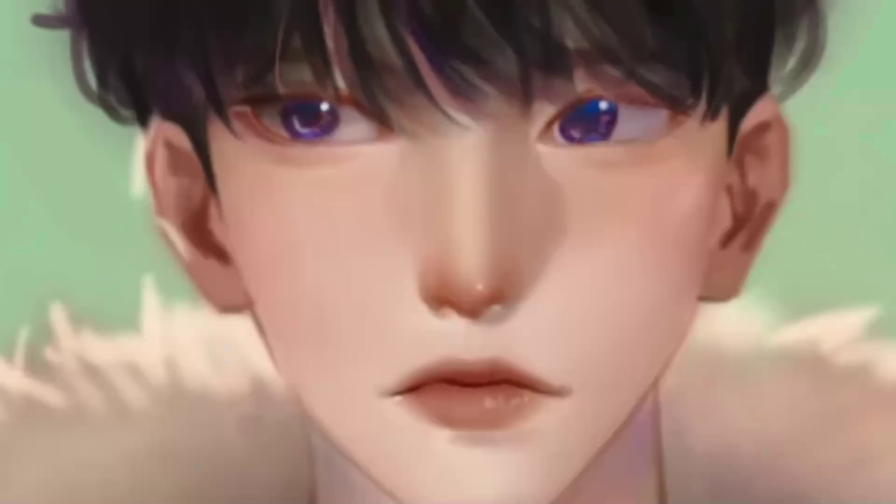
mouse_move(317, 157)
left_mouse_down()
mouse_move(372, 152)
mouse_move(372, 138)
left_mouse_up()
left_click_drag(290, 144, 387, 146)
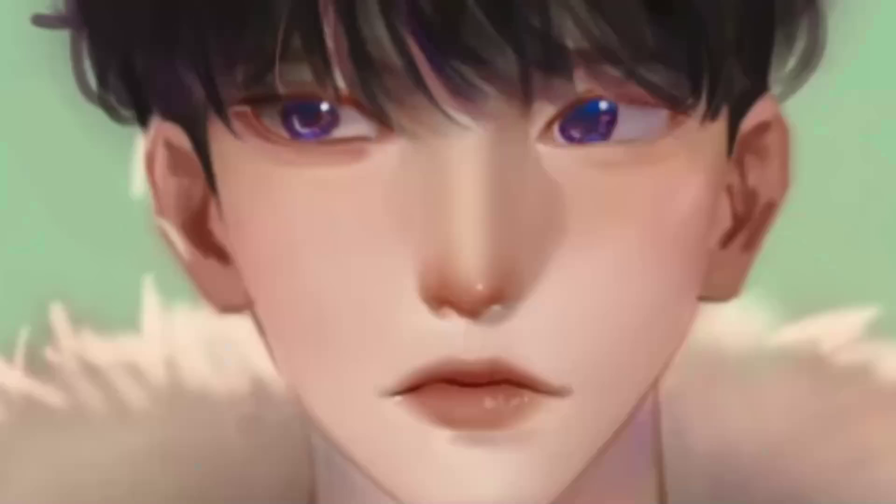
left_click_drag(322, 161, 392, 152)
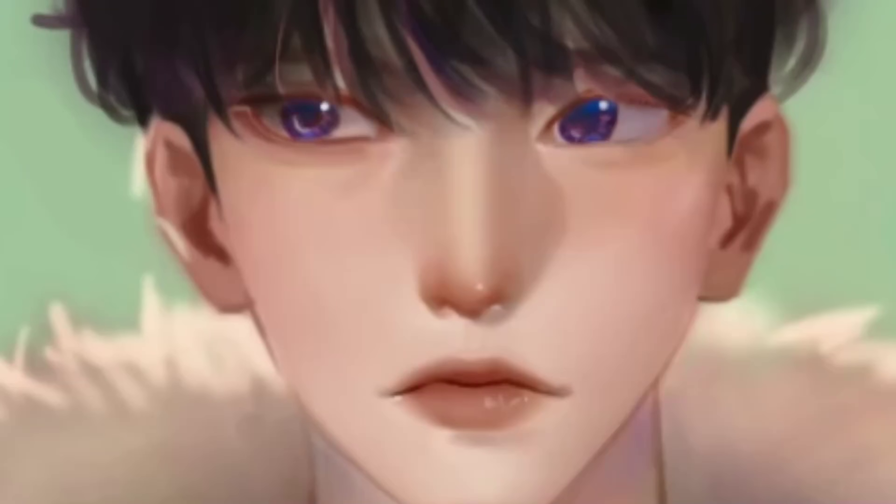